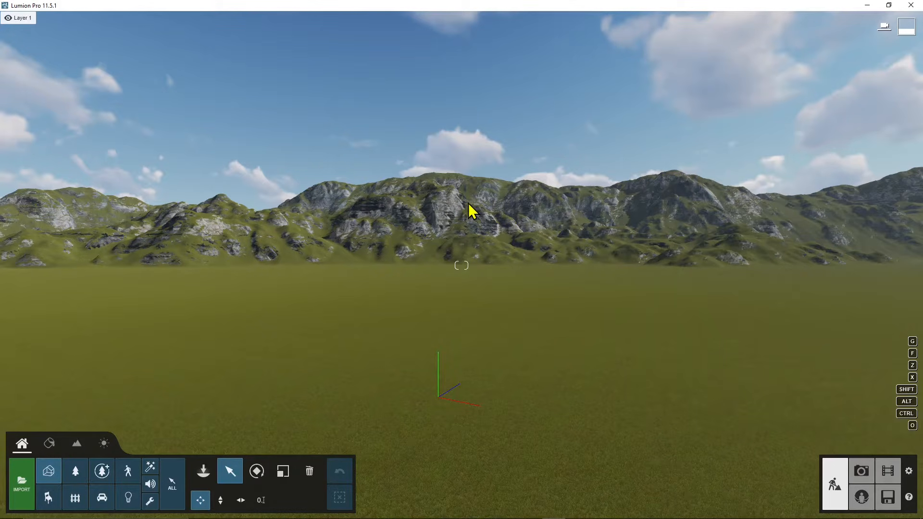
Look through the available templates for creating a new project and return to building the current scene
{"action": "right_click", "coordinate": [514, 313]}
{"action": "right_click_drag", "start_coordinate": [515, 313], "coordinate": [452, 270]}
{"action": "key", "text": "q"}
{"action": "right_click_drag", "start_coordinate": [423, 204], "coordinate": [469, 223]}
{"action": "left_click", "coordinate": [888, 498]}
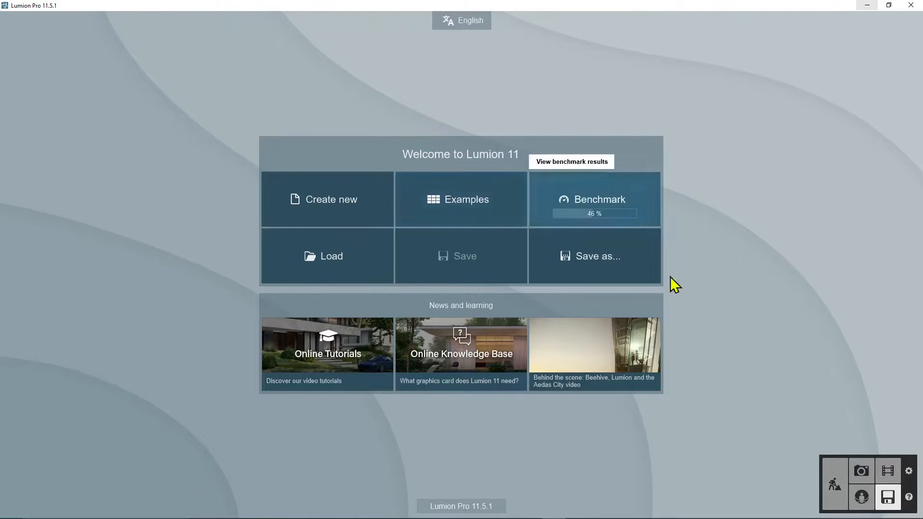
{"action": "left_click", "coordinate": [321, 220]}
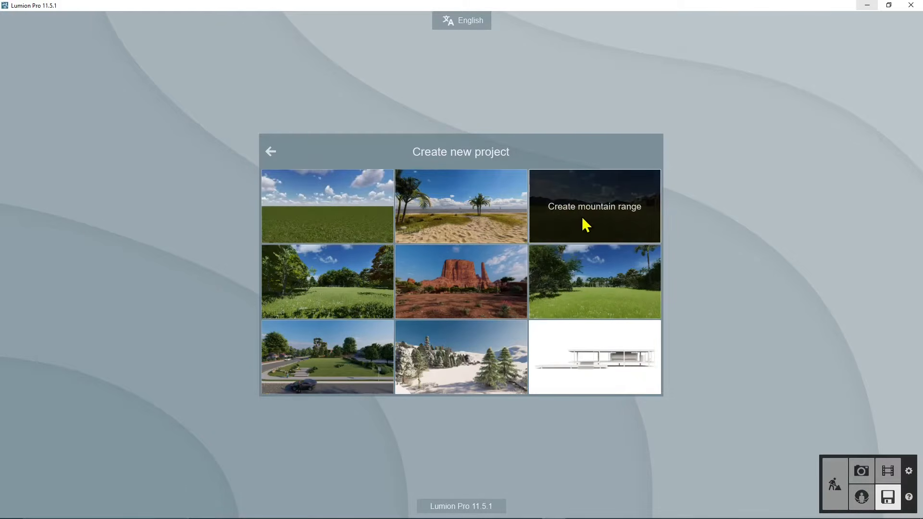
{"action": "left_click", "coordinate": [269, 153]}
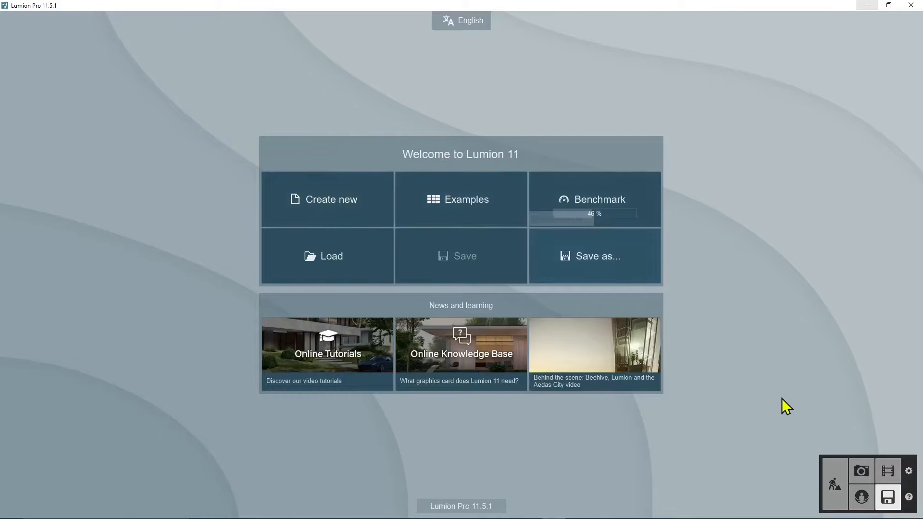
{"action": "left_click", "coordinate": [836, 481]}
Fly the camera across the plain to the mountains and look around the rocky slopes and the adjoining valley
{"action": "right_click_drag", "start_coordinate": [540, 369], "coordinate": [515, 354]}
{"action": "key", "text": "w"}
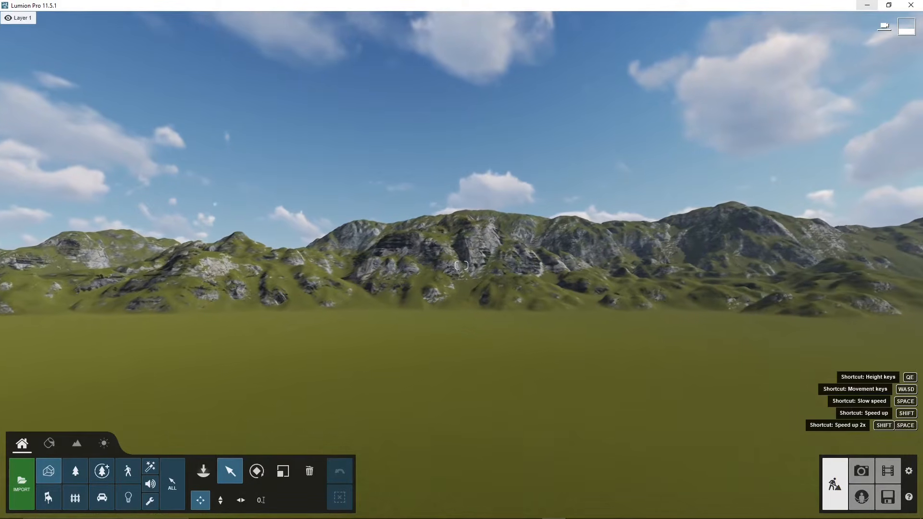
{"action": "key", "text": "w"}
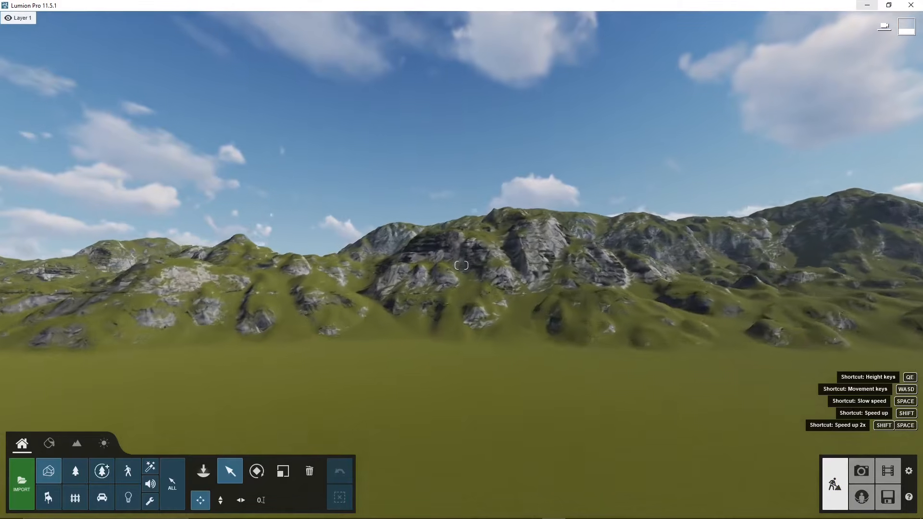
{"action": "key", "text": "w"}
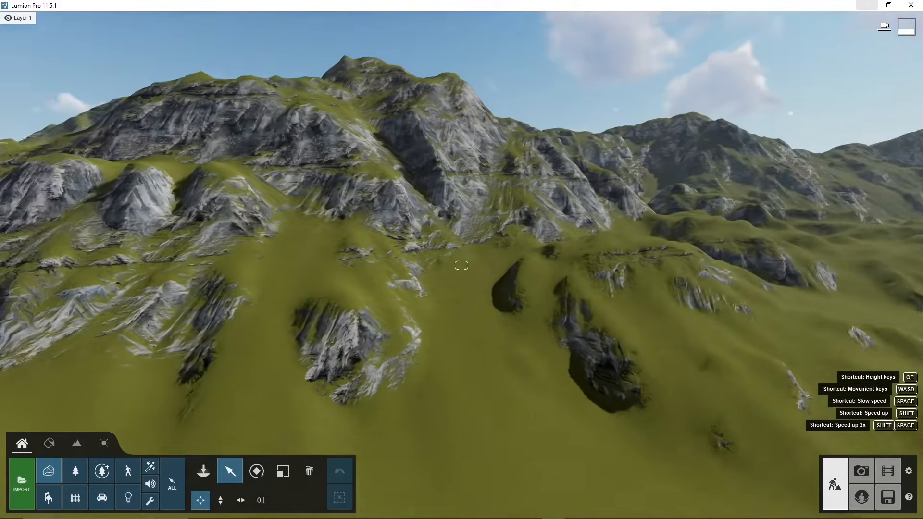
{"action": "key", "text": "w"}
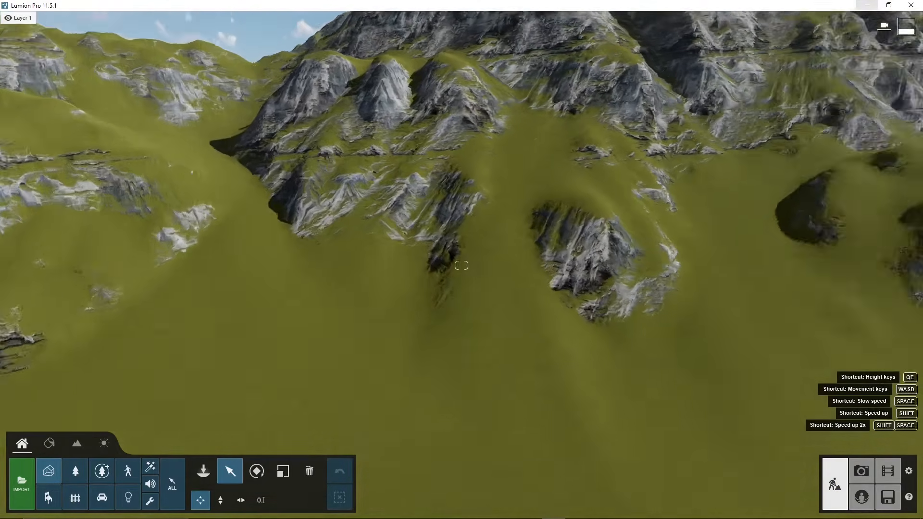
{"action": "right_click_drag", "start_coordinate": [461, 265], "coordinate": [656, 237]}
{"action": "mouse_move", "coordinate": [442, 330]}
{"action": "right_mouse_down"}
{"action": "mouse_move", "coordinate": [468, 335]}
{"action": "mouse_move", "coordinate": [446, 330]}
{"action": "mouse_move", "coordinate": [453, 311]}
{"action": "mouse_move", "coordinate": [438, 330]}
{"action": "right_mouse_up"}
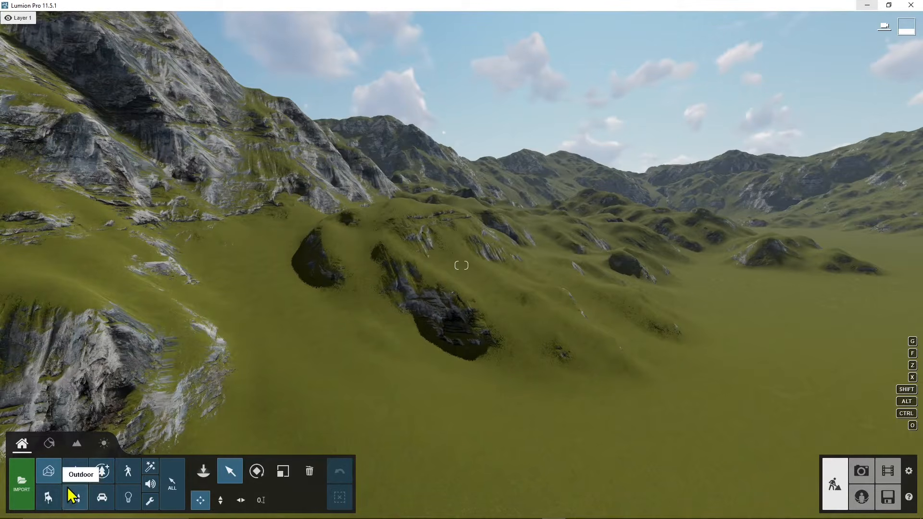
{"action": "right_click_drag", "start_coordinate": [458, 312], "coordinate": [522, 307]}
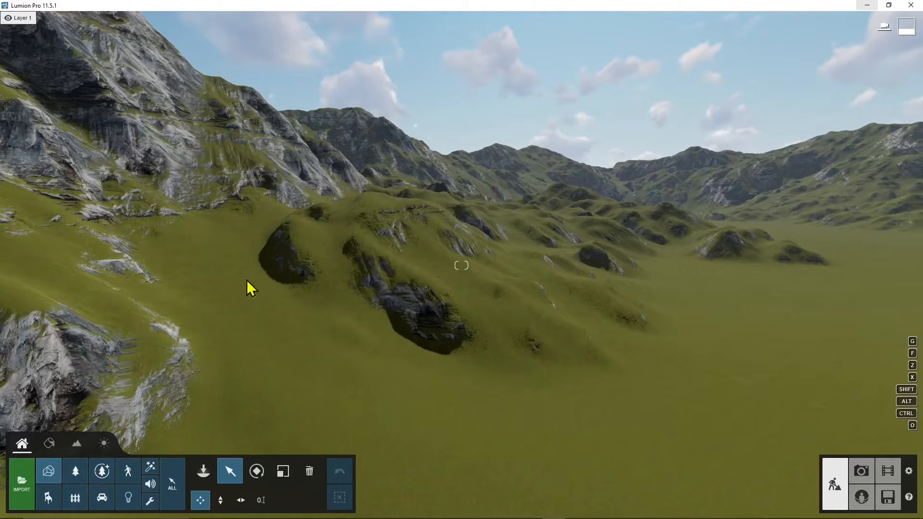
Place the ApartmentBlock 003 building from the Outdoor library on the flat grass beside the hills
{"action": "left_click", "coordinate": [75, 498]}
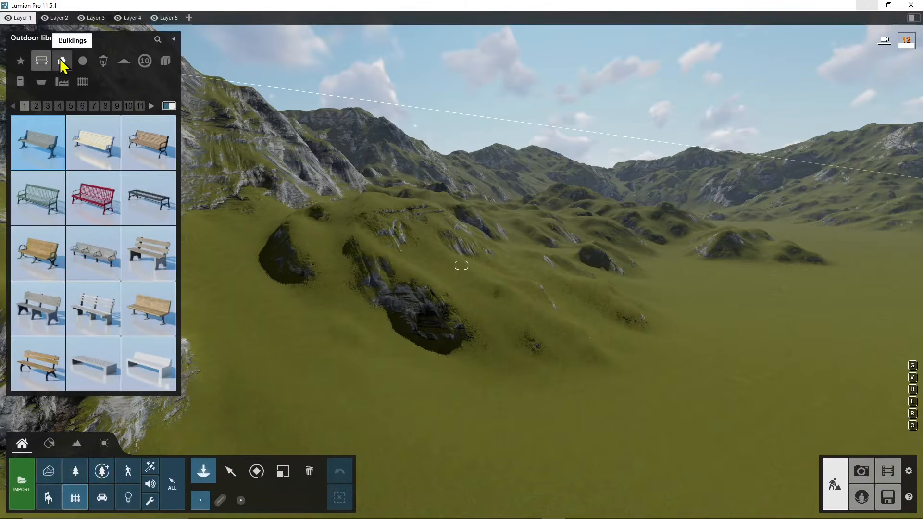
{"action": "left_click", "coordinate": [62, 61]}
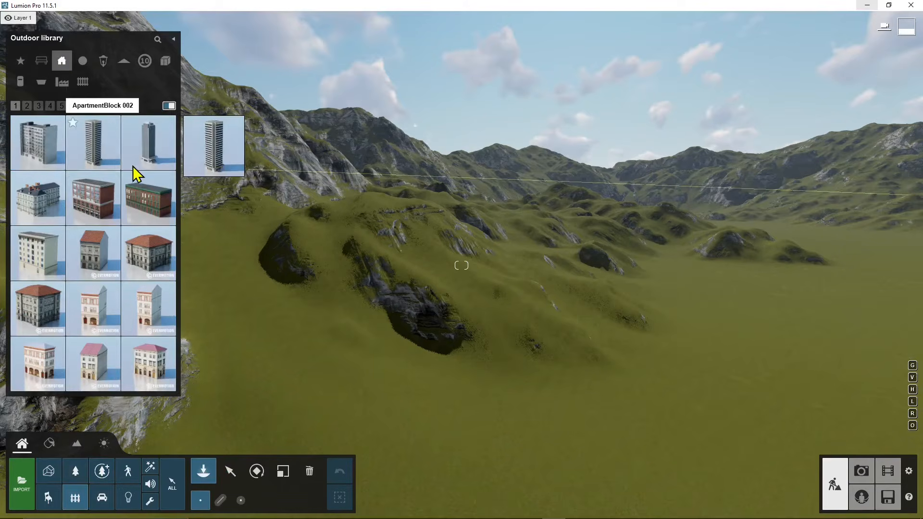
{"action": "left_click", "coordinate": [149, 167]}
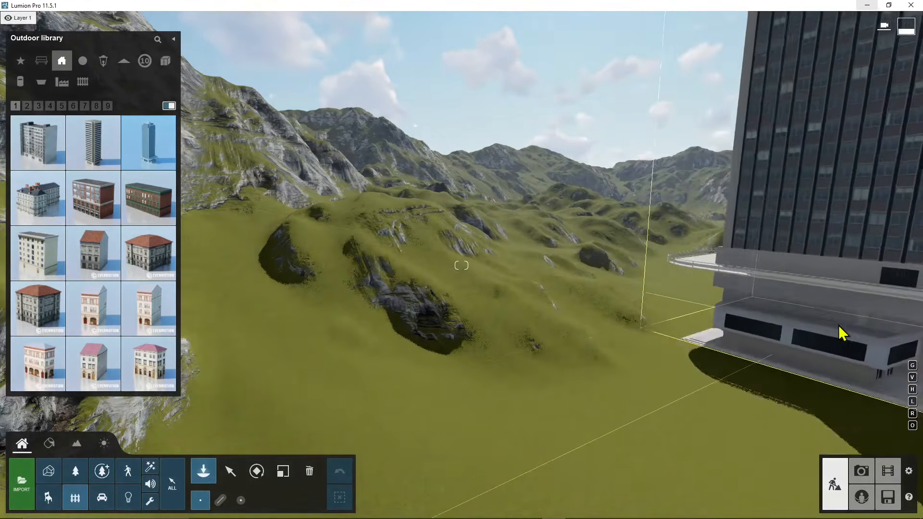
{"action": "key", "text": "s"}
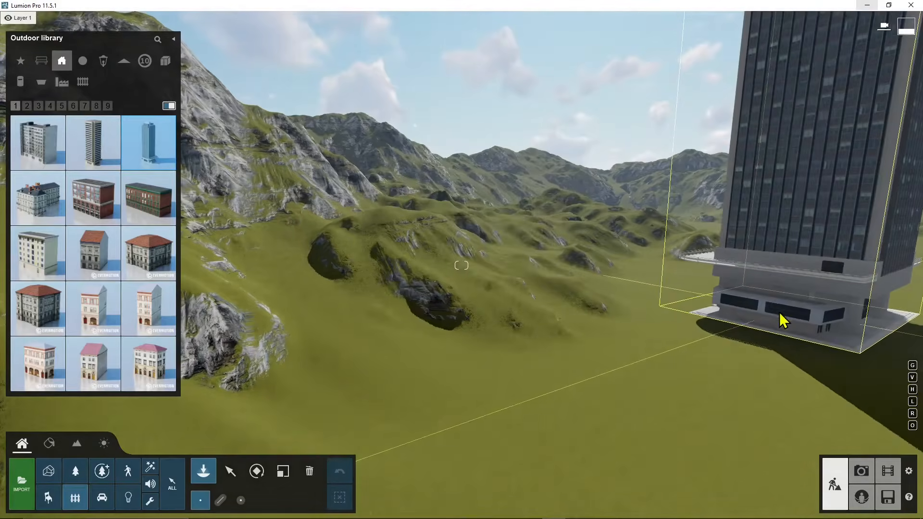
{"action": "left_click", "coordinate": [720, 305]}
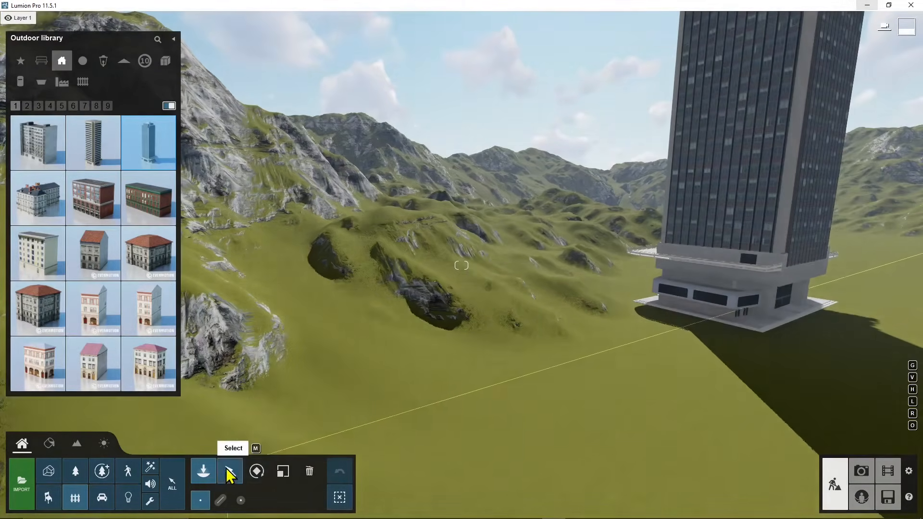
Move the placed apartment building vertically and drop it back onto the ground
{"action": "left_click", "coordinate": [230, 475]}
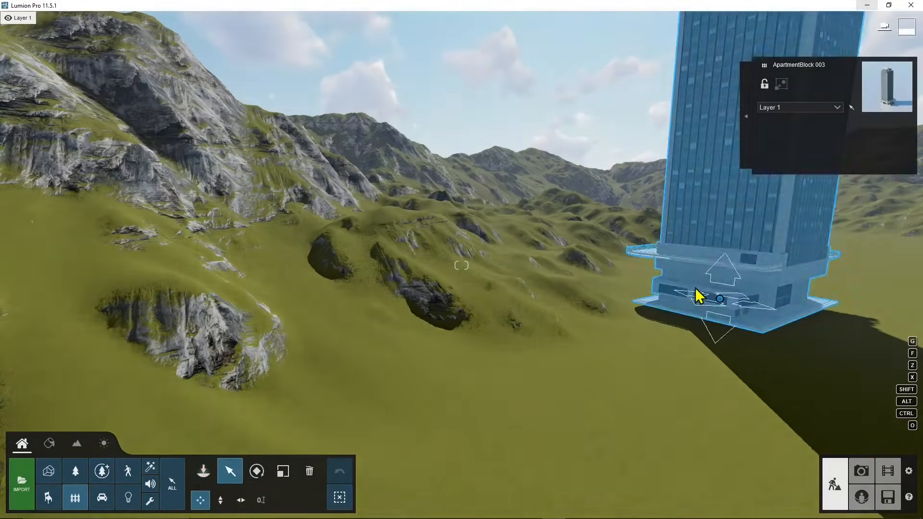
{"action": "left_click", "coordinate": [702, 284]}
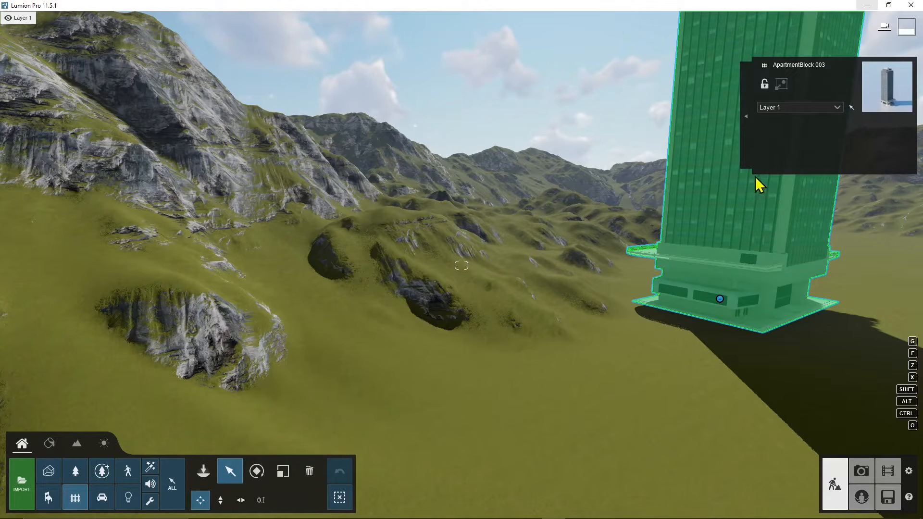
{"action": "left_click", "coordinate": [746, 118]}
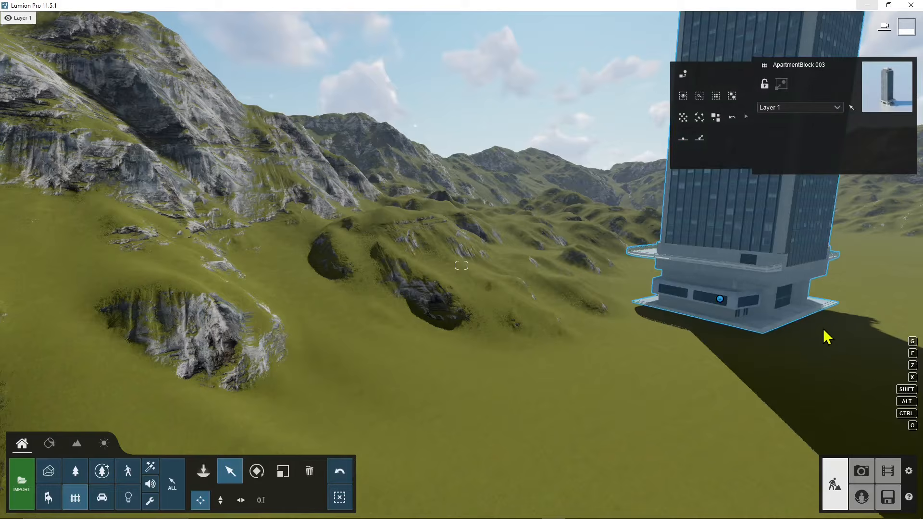
{"action": "left_click", "coordinate": [220, 499]}
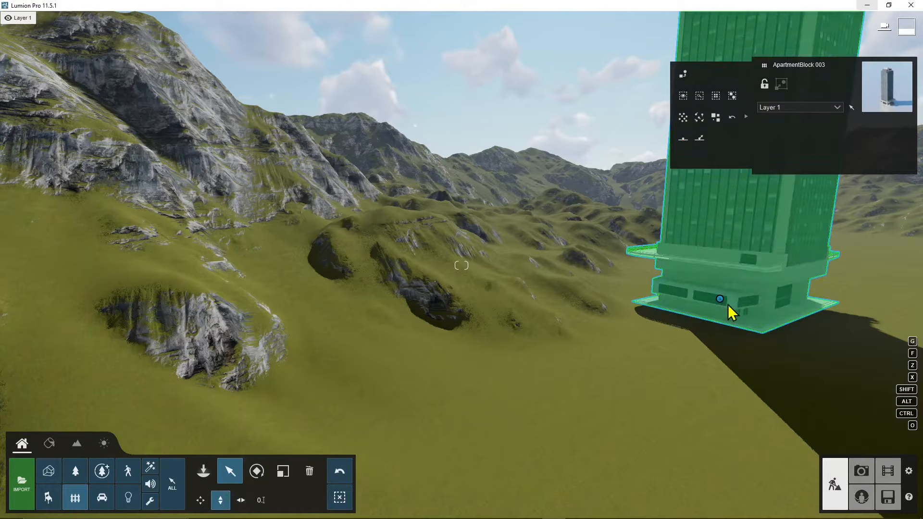
{"action": "left_click_drag", "start_coordinate": [720, 299], "coordinate": [714, 264]}
{"action": "left_click", "coordinate": [679, 141]}
{"action": "left_click_drag", "start_coordinate": [719, 299], "coordinate": [574, 283]}
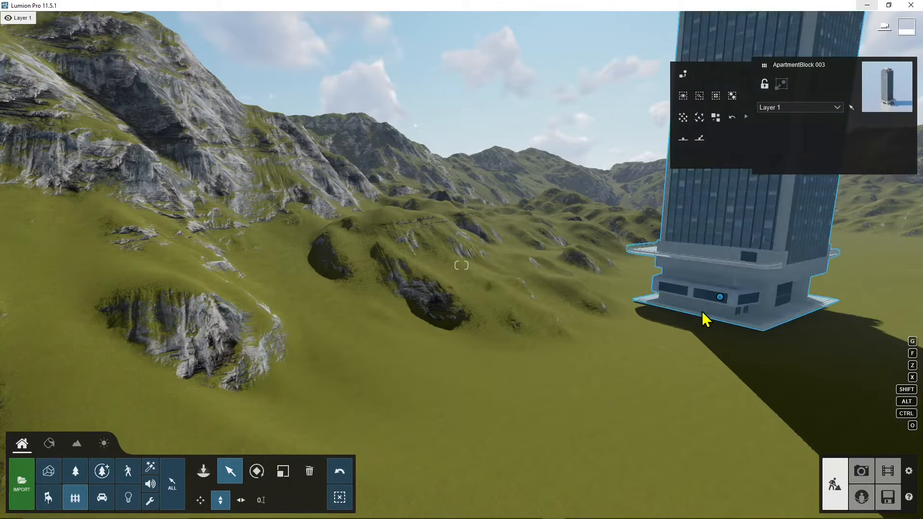
{"action": "left_click", "coordinate": [684, 138]}
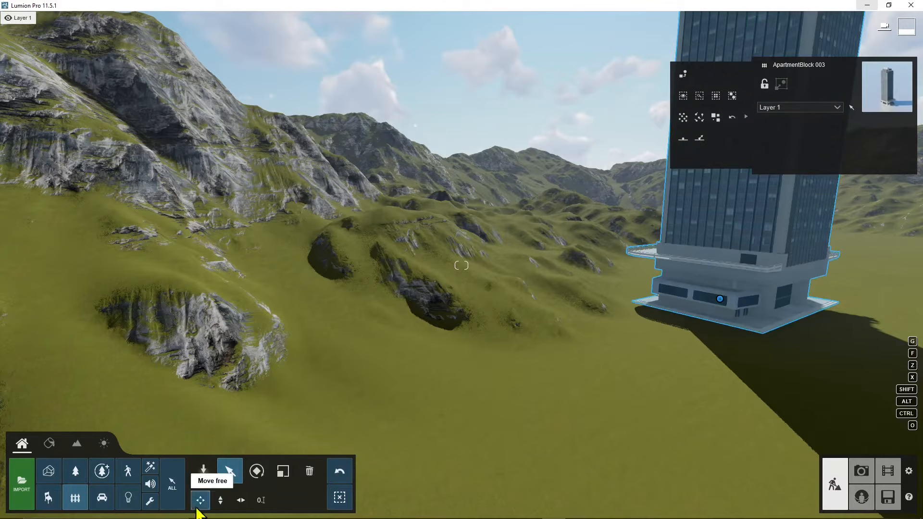
Move the apartment building freely across the grass and up onto the rocky hillside, adjusting it to the ground after each move
{"action": "left_click_drag", "start_coordinate": [723, 300], "coordinate": [558, 270]}
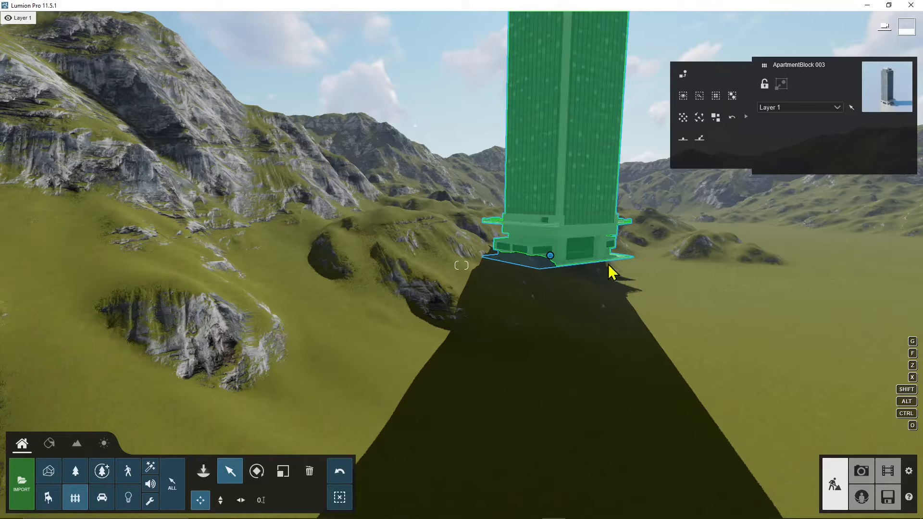
{"action": "left_click", "coordinate": [700, 140]}
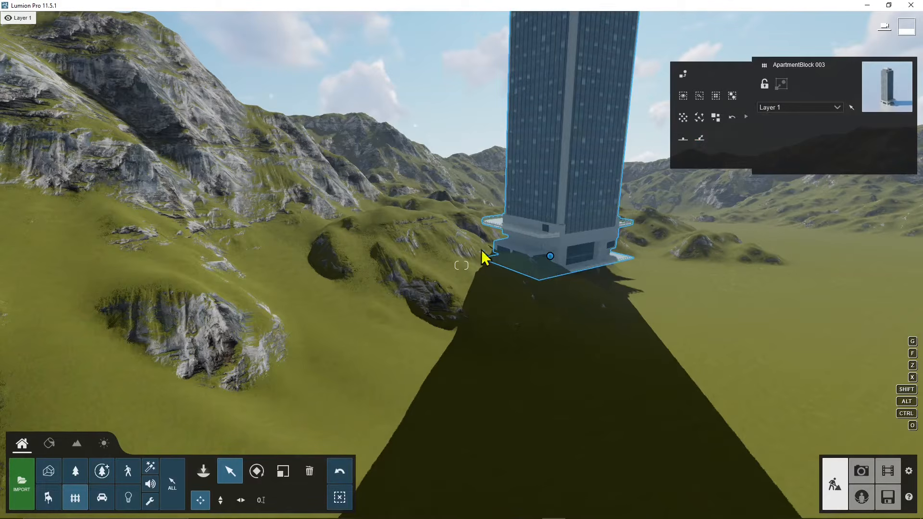
{"action": "left_click_drag", "start_coordinate": [550, 256], "coordinate": [408, 210]}
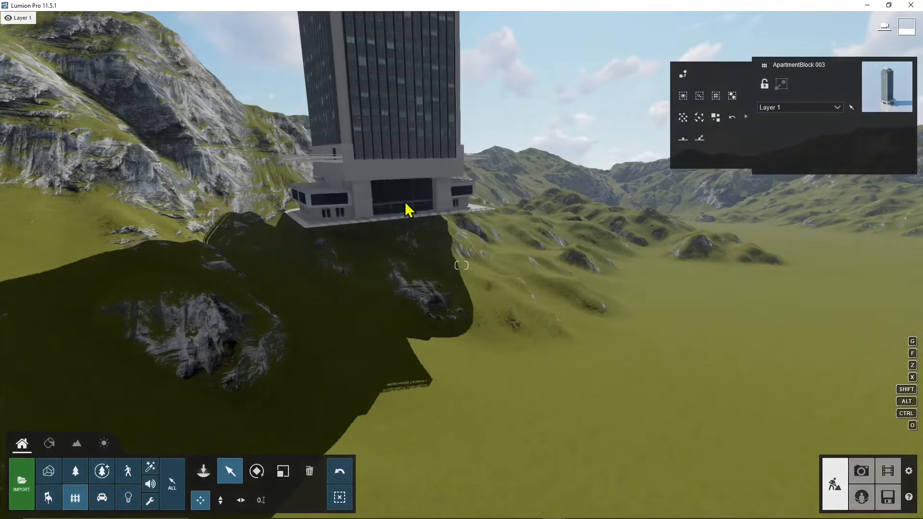
{"action": "left_click", "coordinate": [699, 137]}
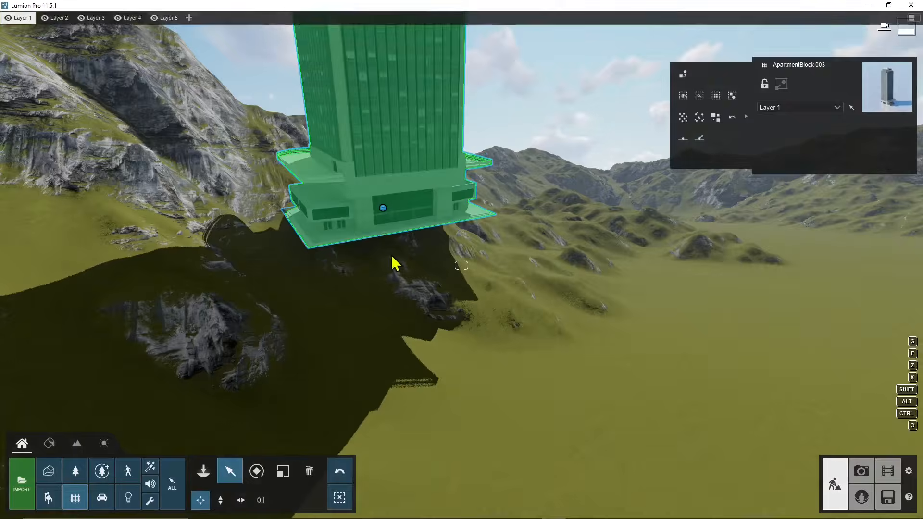
Delete the apartment building from the hillside
{"action": "right_click_drag", "start_coordinate": [502, 262], "coordinate": [380, 423]}
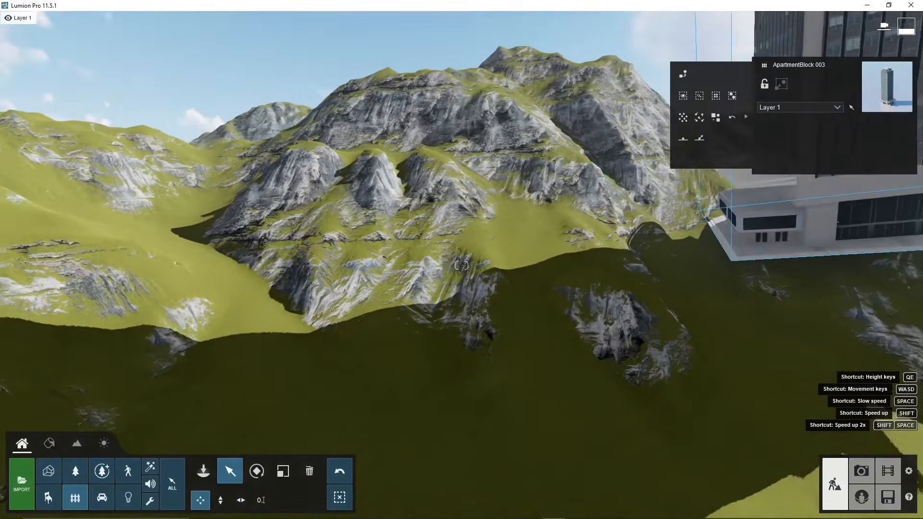
{"action": "right_click_drag", "start_coordinate": [461, 266], "coordinate": [379, 276]}
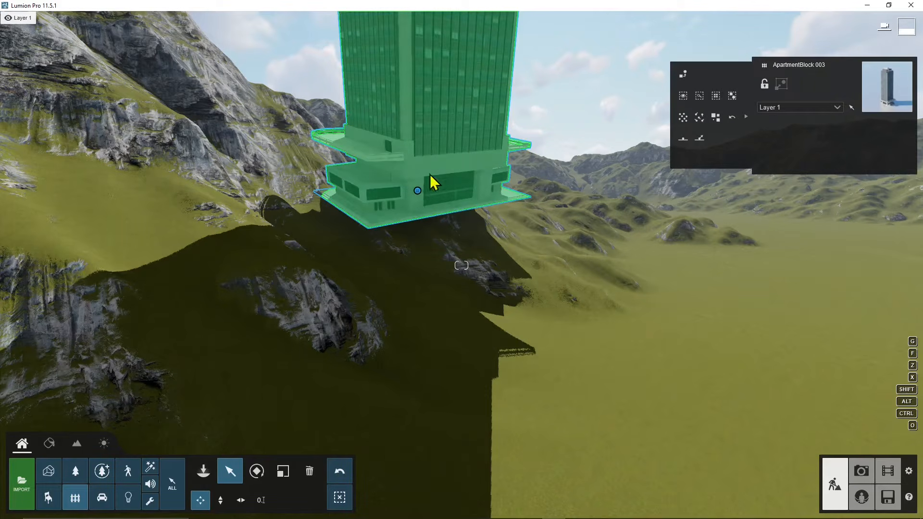
{"action": "right_click_drag", "start_coordinate": [422, 165], "coordinate": [394, 115]}
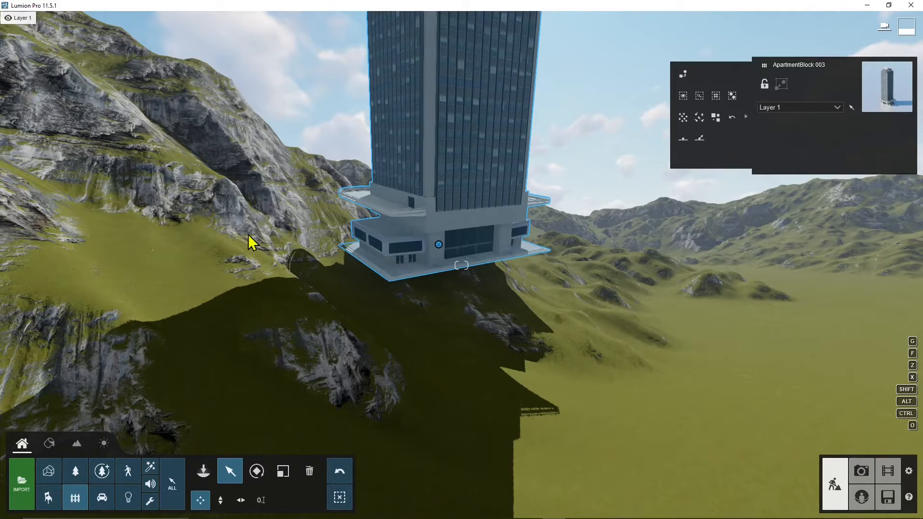
{"action": "left_click", "coordinate": [313, 473]}
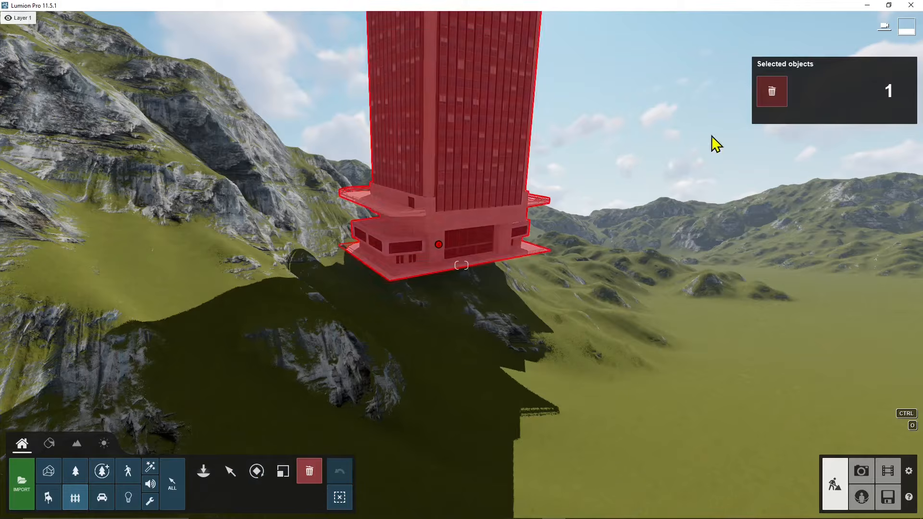
{"action": "left_click", "coordinate": [772, 93]}
Place the tall slender broadleaf tree from the Nature library on the open grass near the hills
{"action": "right_click_drag", "start_coordinate": [616, 185], "coordinate": [904, 288]}
{"action": "right_click_drag", "start_coordinate": [461, 433], "coordinate": [358, 399]}
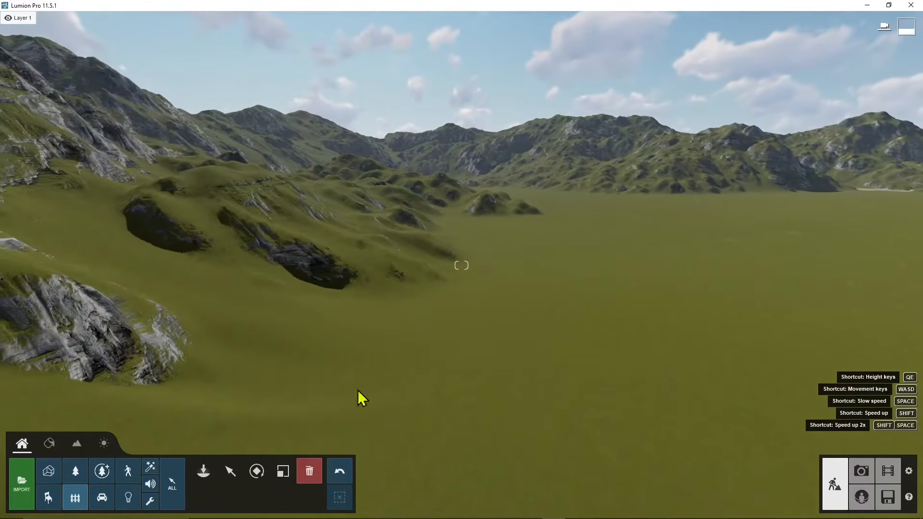
{"action": "left_click", "coordinate": [74, 473]}
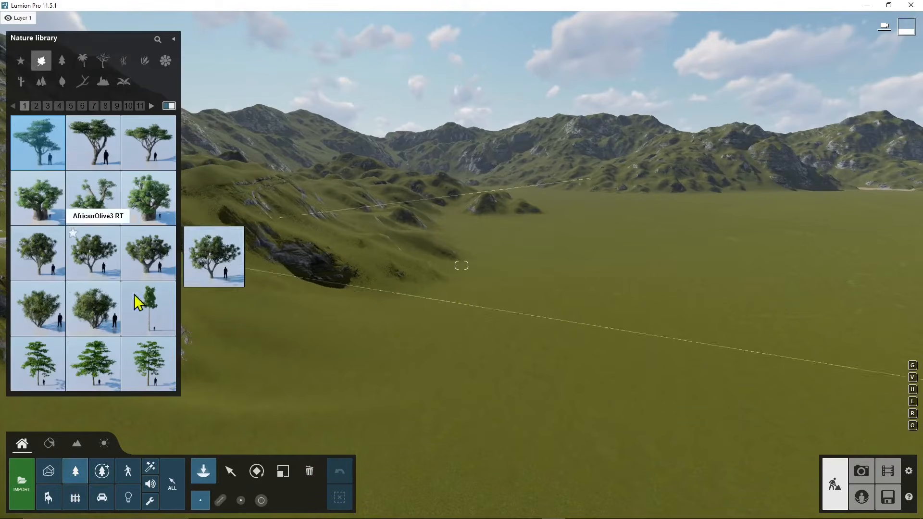
{"action": "left_click", "coordinate": [151, 309]}
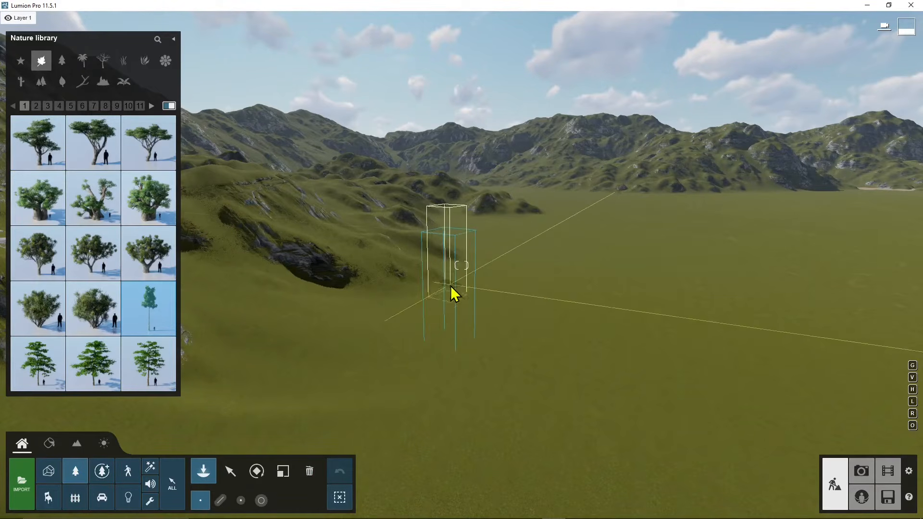
Set the use of proxies to Off in the image settings and place a second tree of the same kind beside the first
{"action": "left_click", "coordinate": [908, 473]}
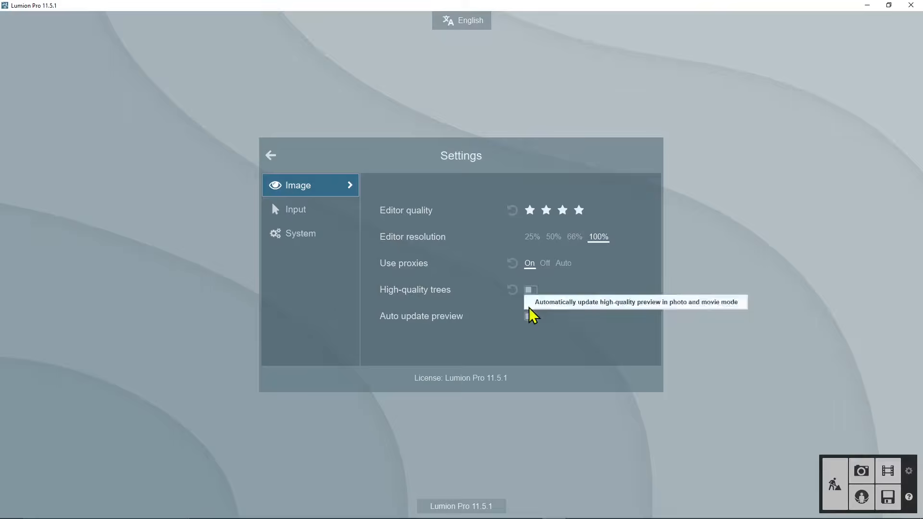
{"action": "left_click", "coordinate": [548, 263]}
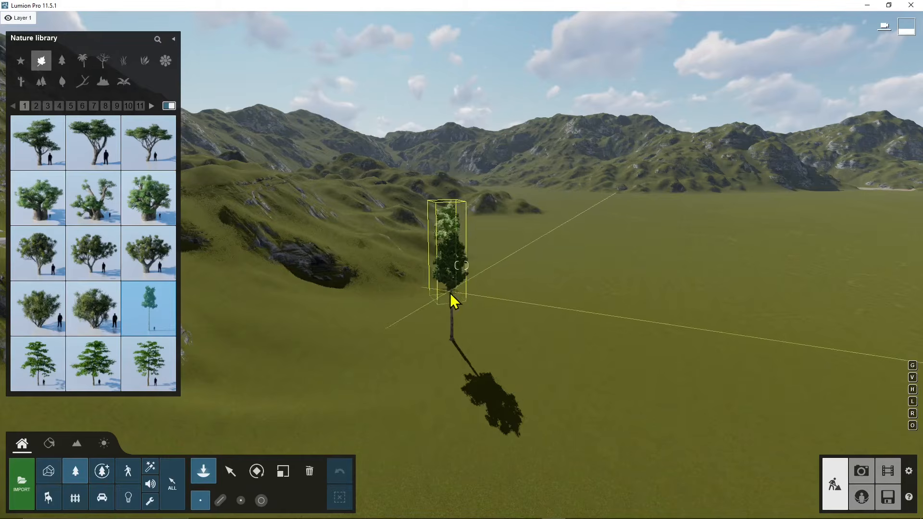
{"action": "left_click", "coordinate": [450, 294]}
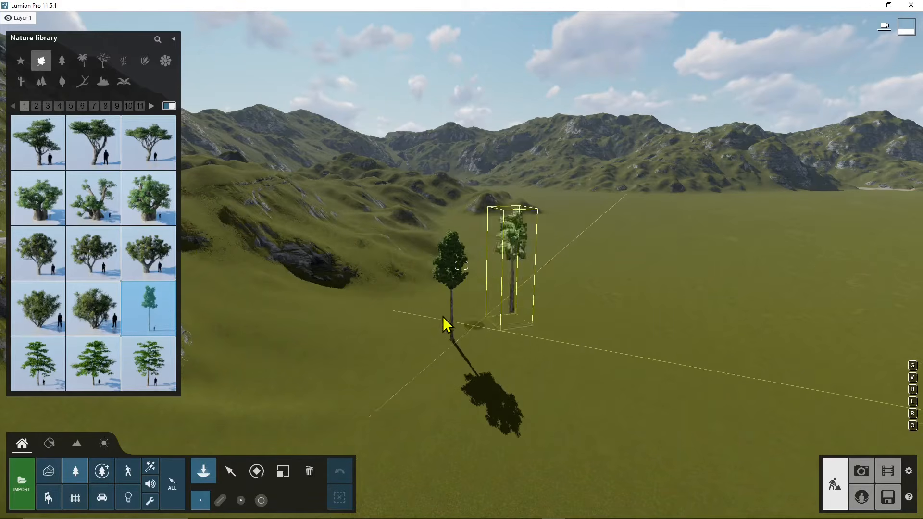
{"action": "left_click", "coordinate": [547, 337]}
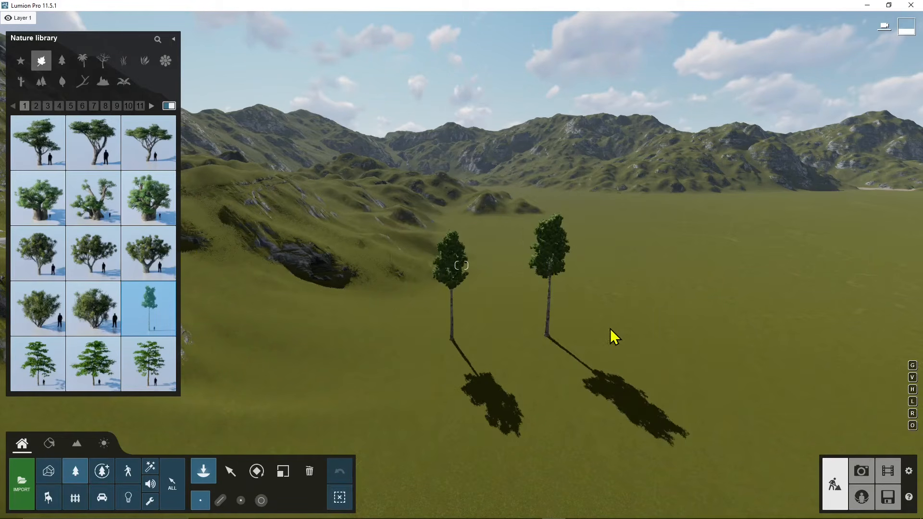
Place five more single trees of the same kind in an irregular row around the first two
{"action": "left_click", "coordinate": [631, 328]}
{"action": "left_click", "coordinate": [520, 347]}
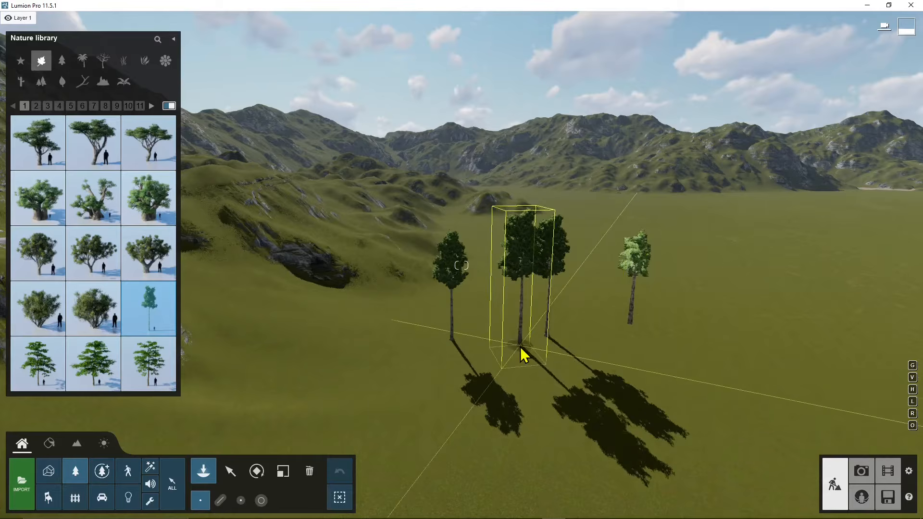
{"action": "left_click", "coordinate": [595, 349]}
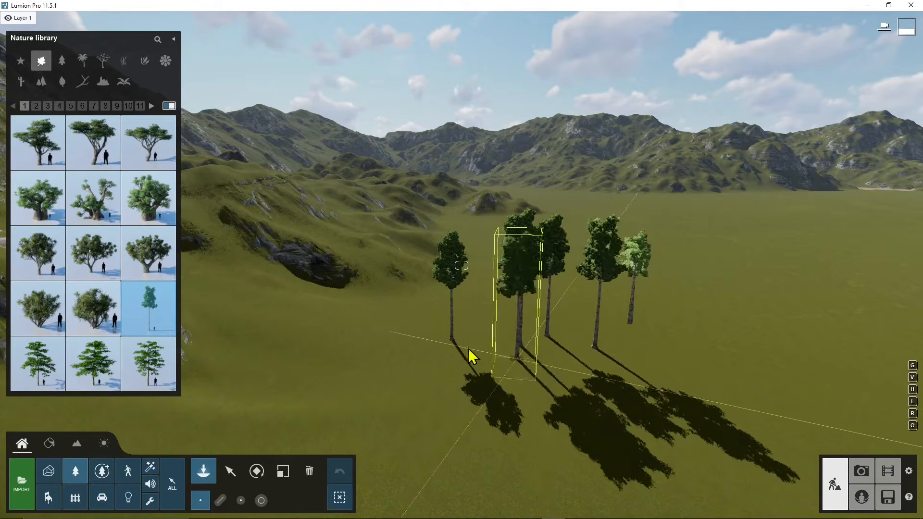
{"action": "left_click", "coordinate": [408, 324]}
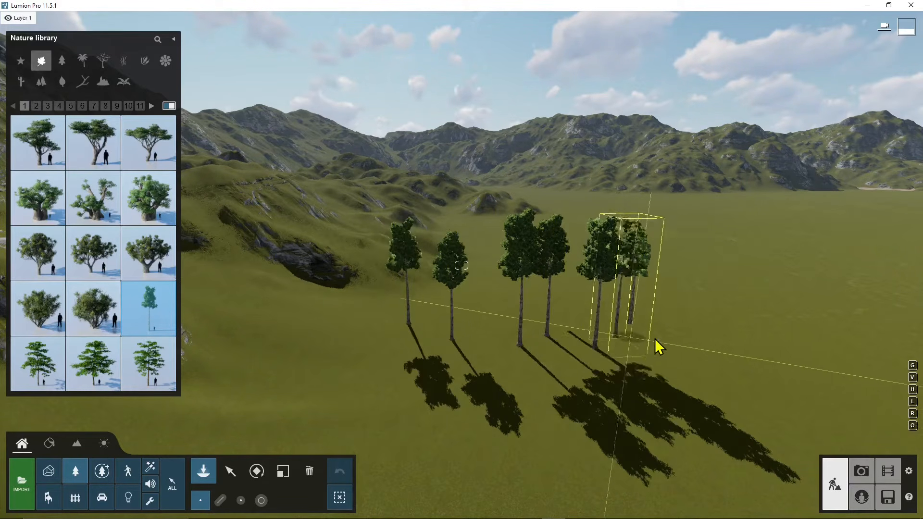
{"action": "left_click", "coordinate": [677, 352]}
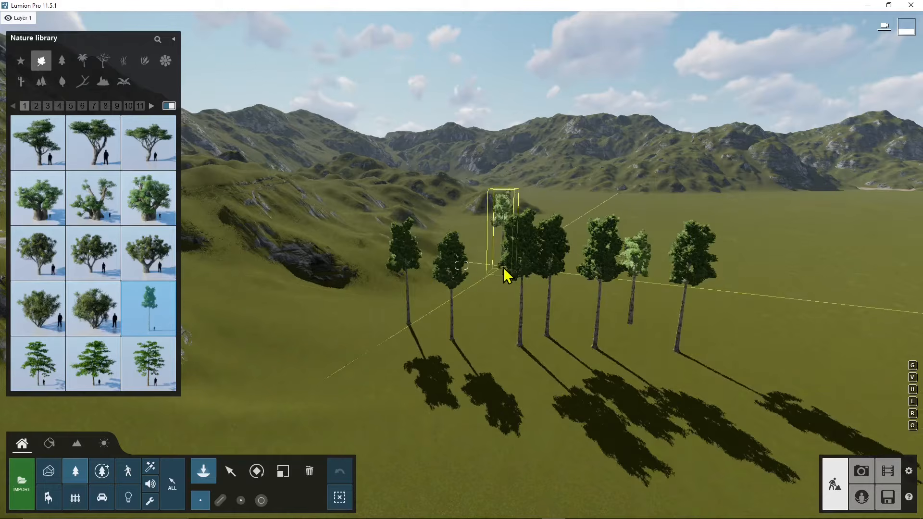
{"action": "left_click", "coordinate": [367, 368]}
Place three clusters of 10 copies of the same tree on the open grass beyond the end of the row
{"action": "right_click_drag", "start_coordinate": [367, 367], "coordinate": [615, 367]}
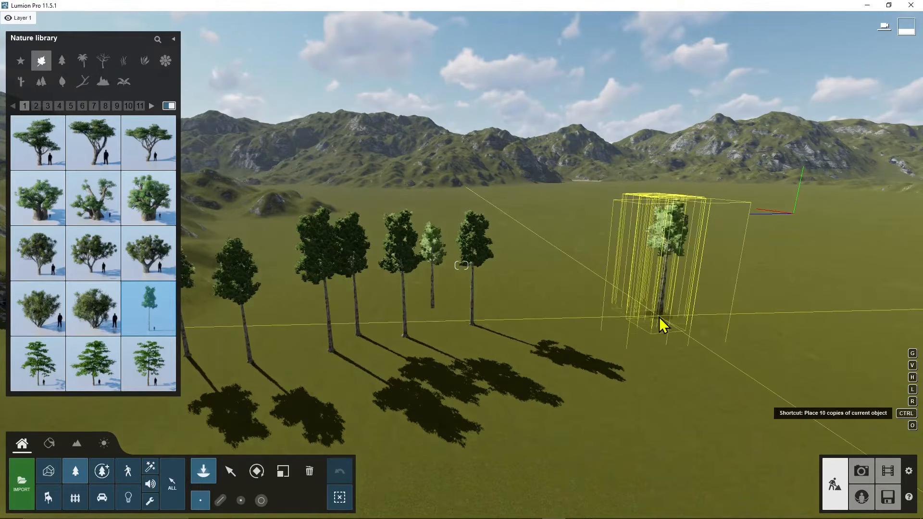
{"action": "left_click", "coordinate": [681, 330], "text": "ctrl"}
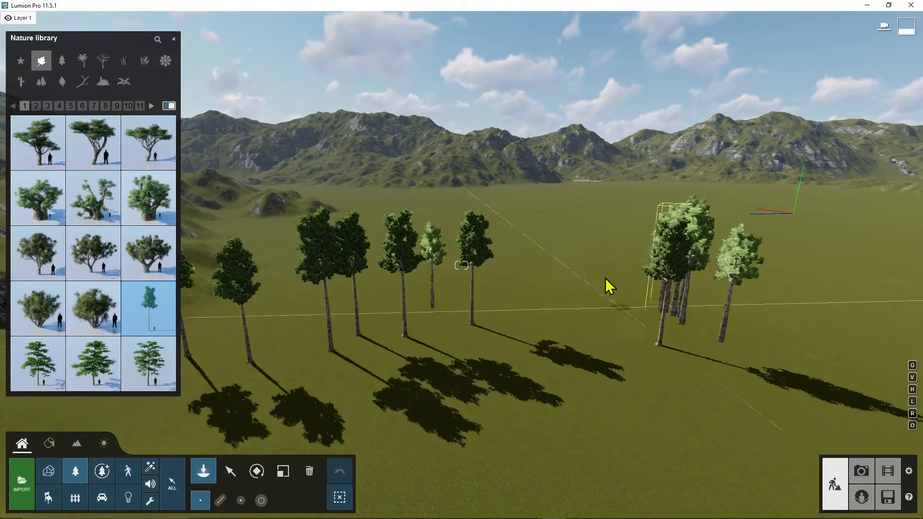
{"action": "right_click_drag", "start_coordinate": [654, 339], "coordinate": [687, 343]}
{"action": "key", "text": "a"}
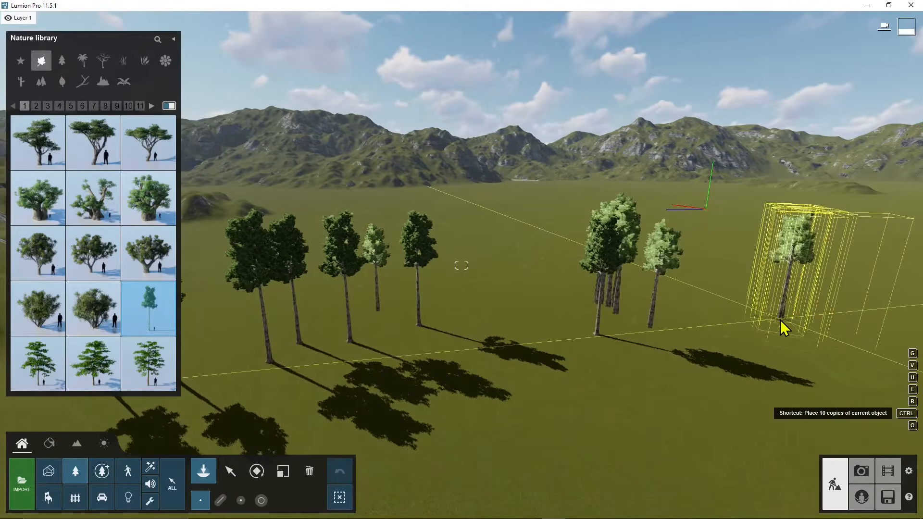
{"action": "left_click", "coordinate": [782, 319], "text": "ctrl"}
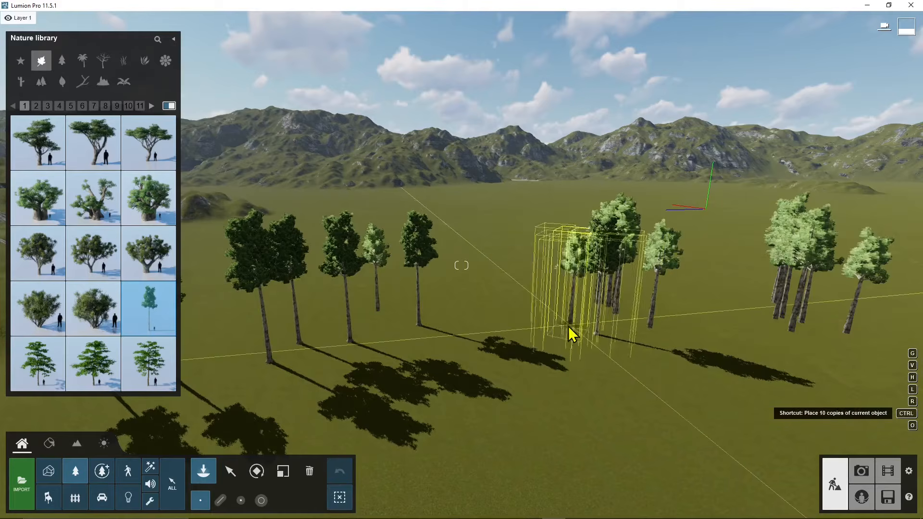
{"action": "left_click", "coordinate": [720, 320], "text": "ctrl"}
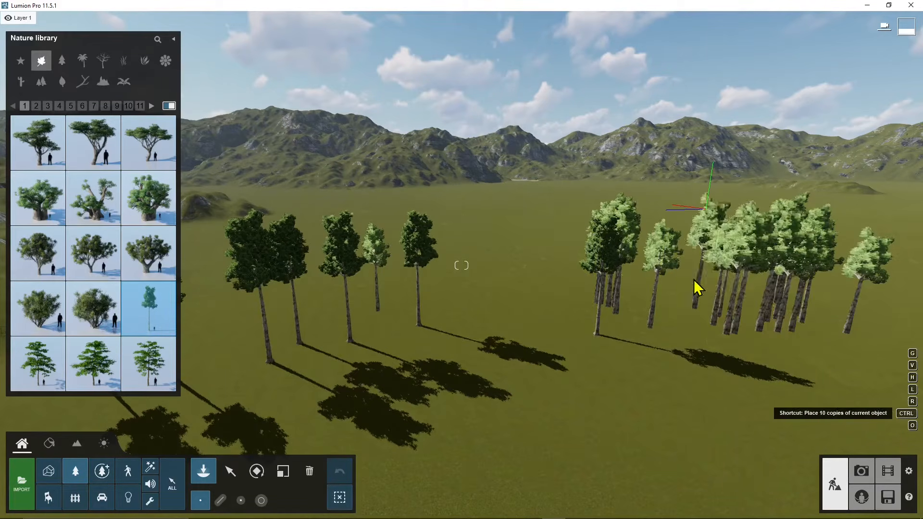
Select one Agarwood RT tree in the middle of the row and replace it with the tall slender palm from the Nature library
{"action": "right_click_drag", "start_coordinate": [634, 354], "coordinate": [358, 361]}
{"action": "right_click_drag", "start_coordinate": [553, 302], "coordinate": [596, 313]}
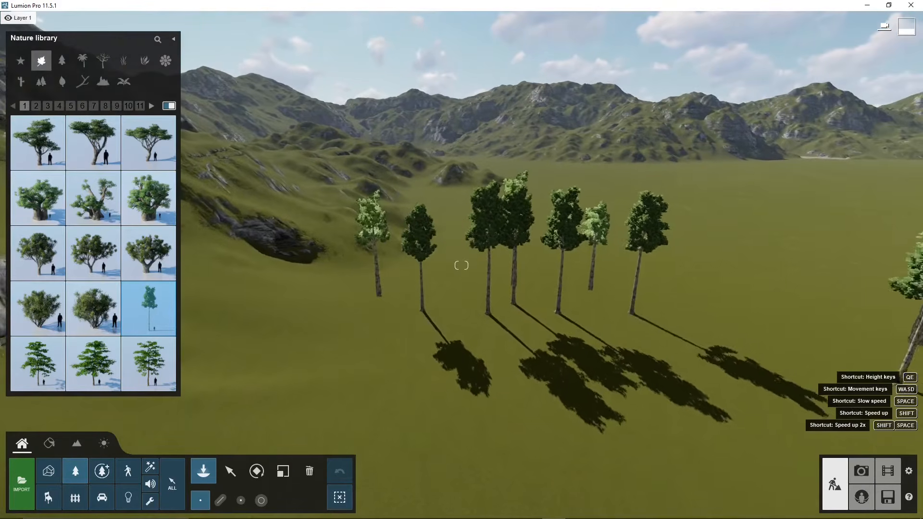
{"action": "key", "text": "s"}
{"action": "right_click_drag", "start_coordinate": [462, 265], "coordinate": [577, 307]}
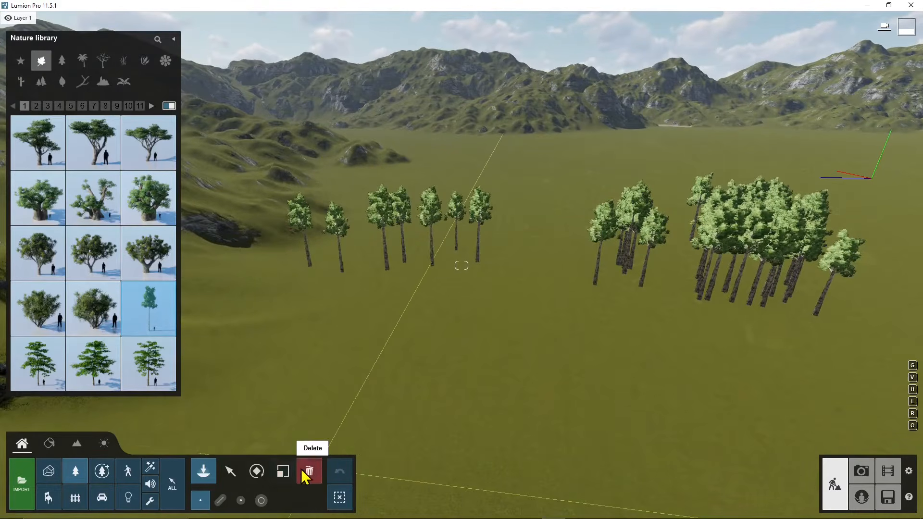
{"action": "left_click", "coordinate": [231, 472]}
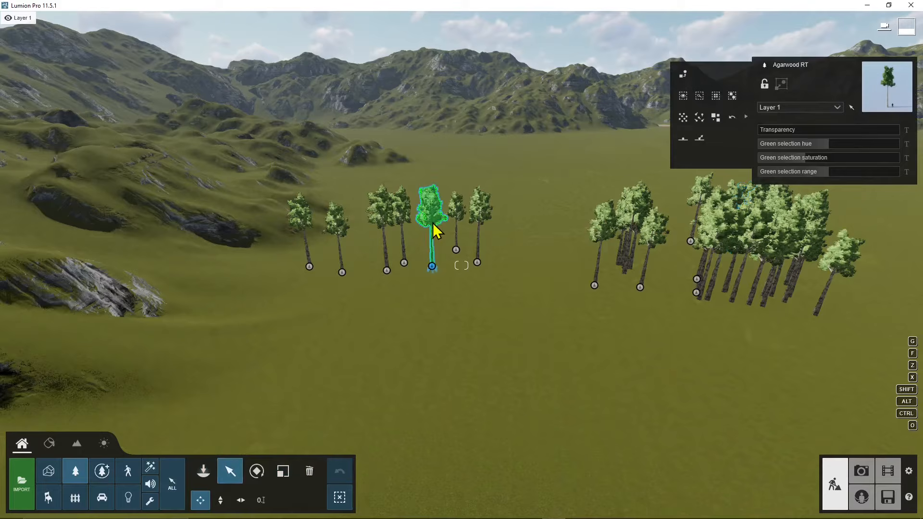
{"action": "left_click", "coordinate": [746, 116]}
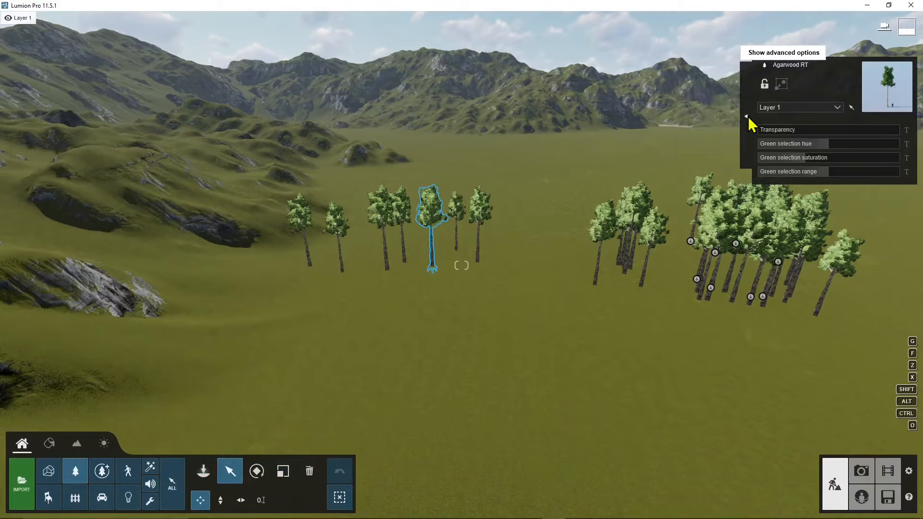
{"action": "left_click", "coordinate": [747, 116]}
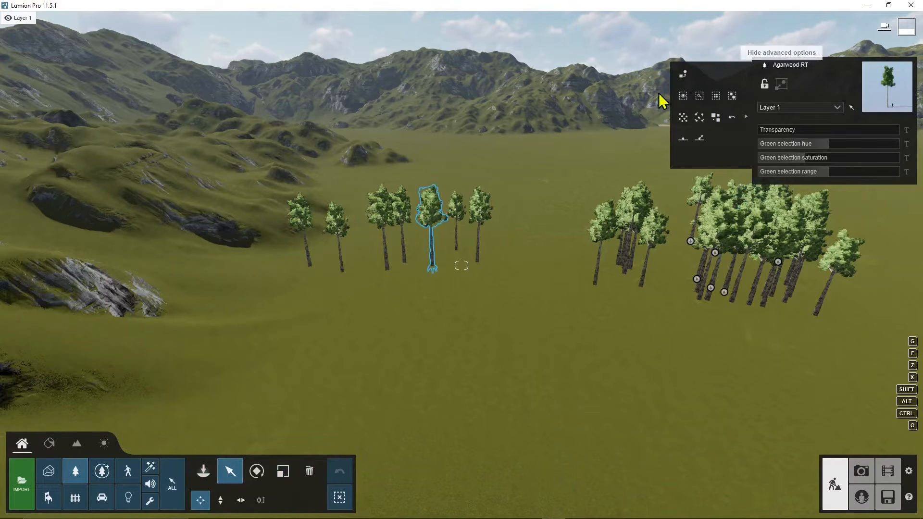
{"action": "left_click", "coordinate": [684, 81]}
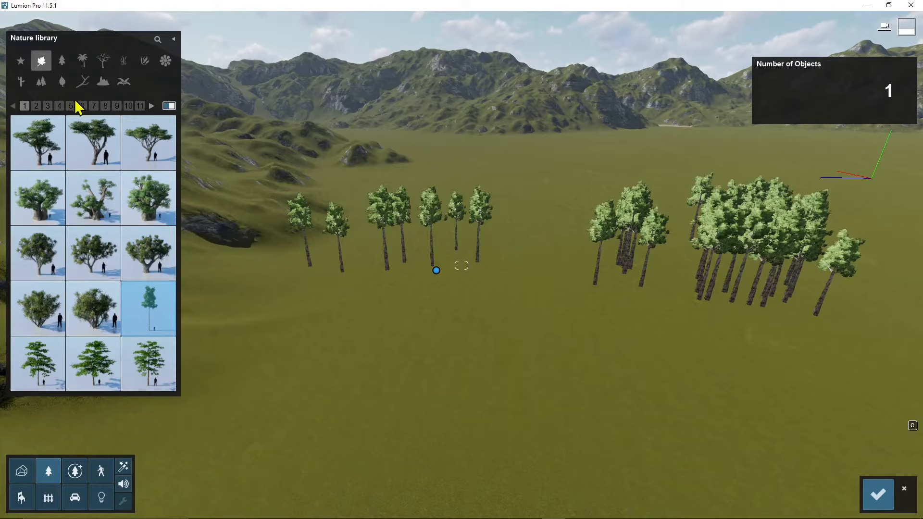
{"action": "left_click", "coordinate": [83, 61]}
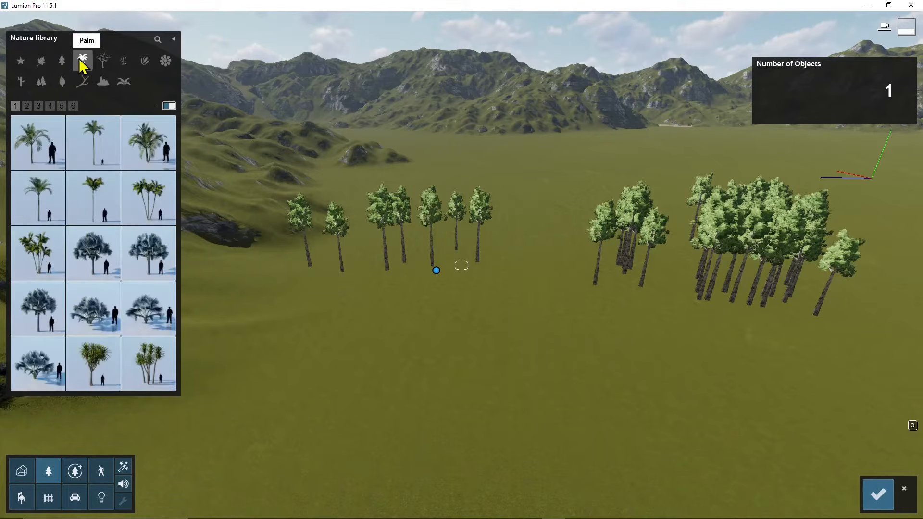
{"action": "left_click", "coordinate": [103, 143]}
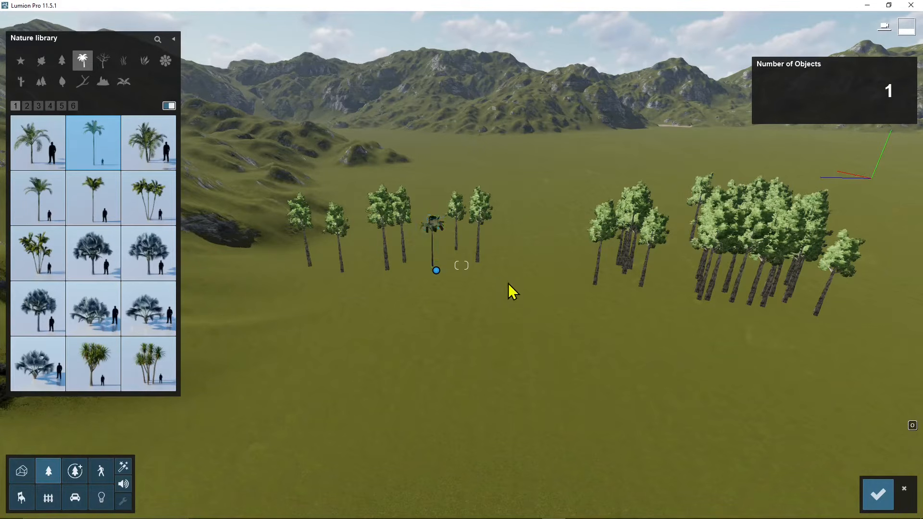
{"action": "left_click", "coordinate": [879, 501]}
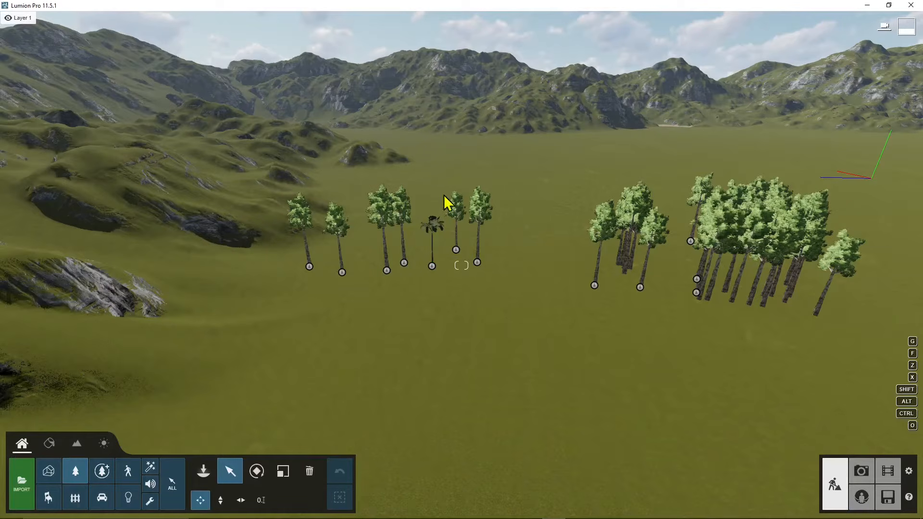
Select two neighbouring trees in the row together, and select the whole row of seven with a selection box
{"action": "left_click", "coordinate": [388, 262]}
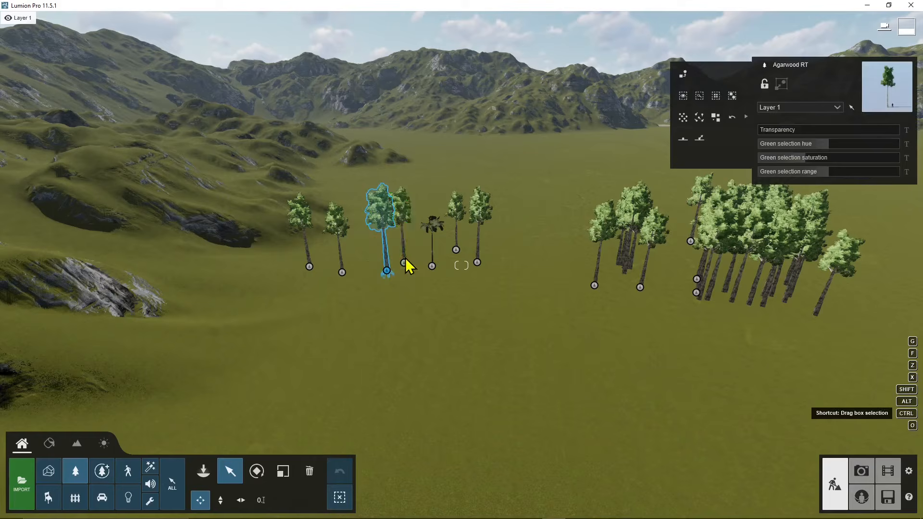
{"action": "left_click", "coordinate": [404, 263], "text": "ctrl"}
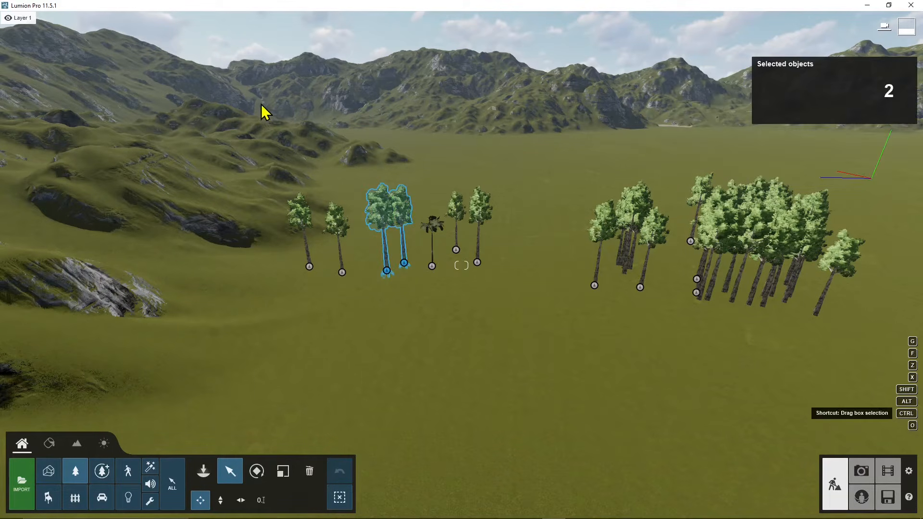
{"action": "left_click_drag", "start_coordinate": [260, 103], "coordinate": [273, 118], "text": "ctrl"}
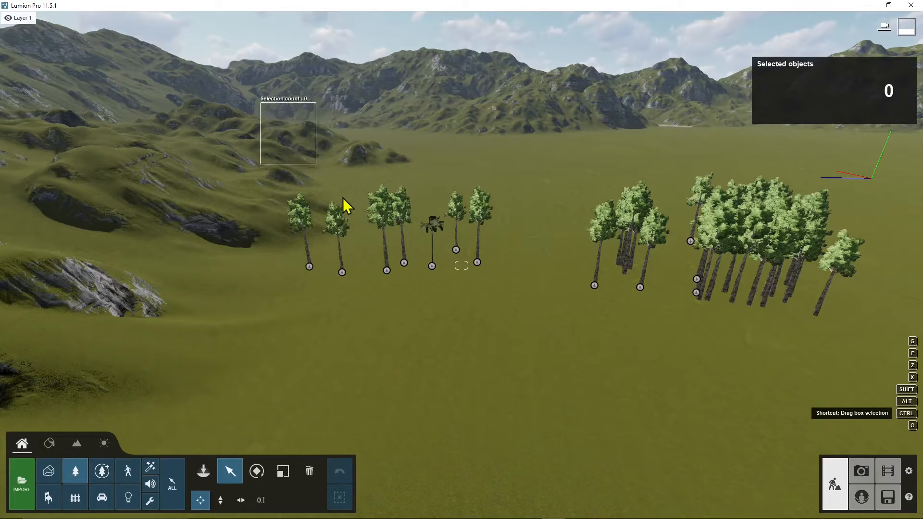
{"action": "left_click_drag", "start_coordinate": [408, 280], "coordinate": [508, 336], "text": "ctrl"}
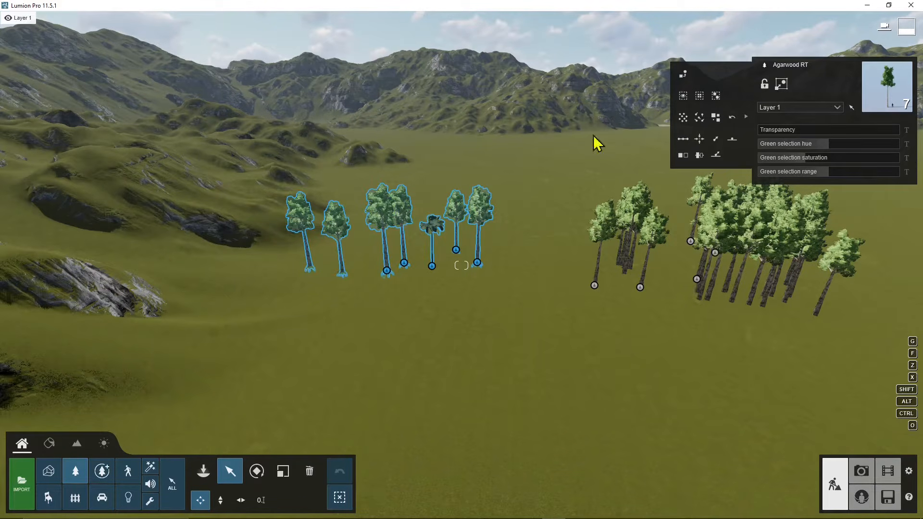
Try two multi-trunk palms as replacements for the seven selected trees and replace them all with Alexandra Palm Large
{"action": "left_click", "coordinate": [682, 76]}
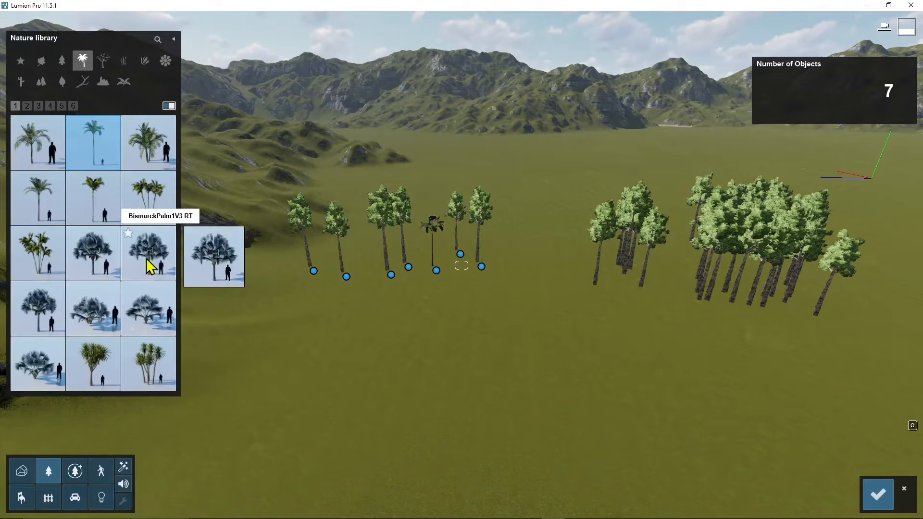
{"action": "left_click", "coordinate": [47, 262]}
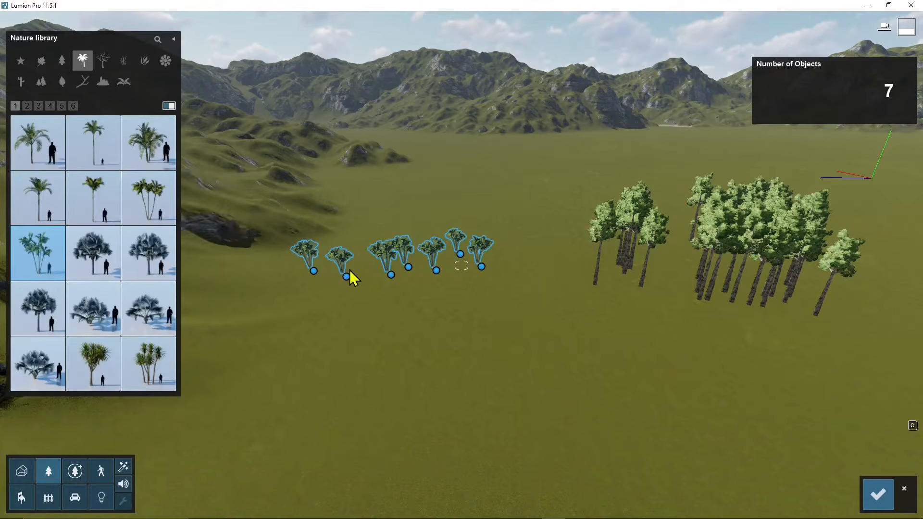
{"action": "left_click", "coordinate": [158, 209]}
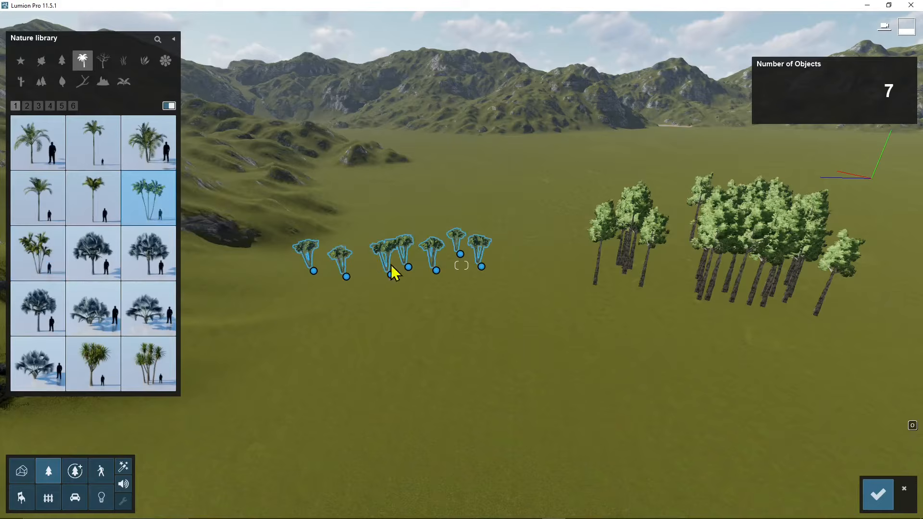
{"action": "left_click", "coordinate": [44, 212]}
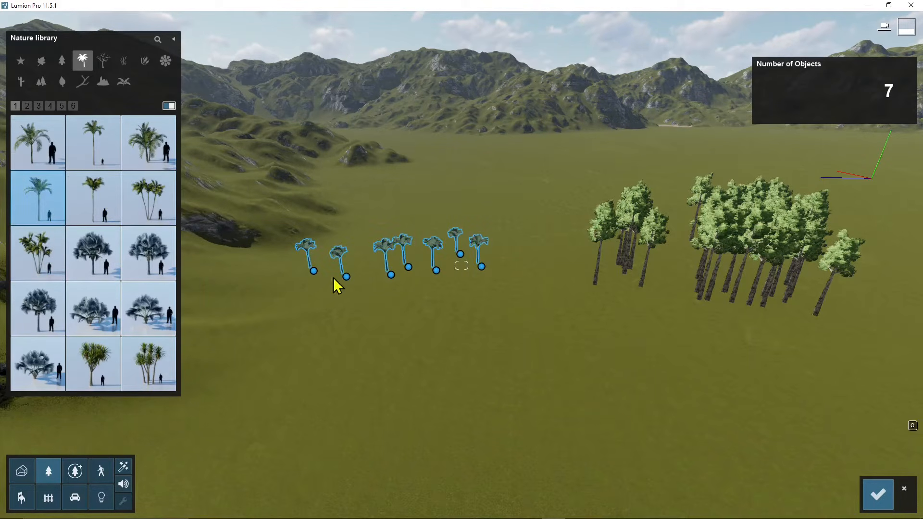
{"action": "left_click", "coordinate": [877, 495]}
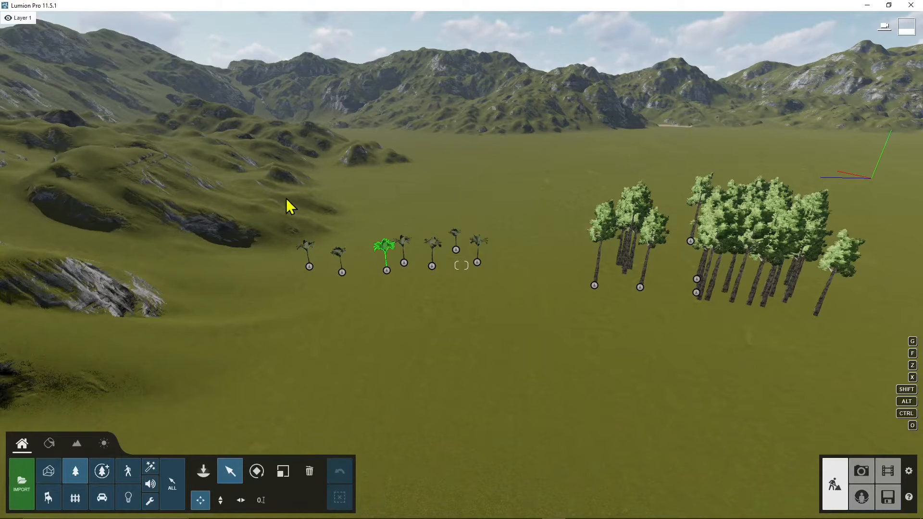
Select all seven palms with a selection box and scale them up together to several times their size
{"action": "left_click_drag", "start_coordinate": [270, 181], "coordinate": [514, 330], "text": "ctrl"}
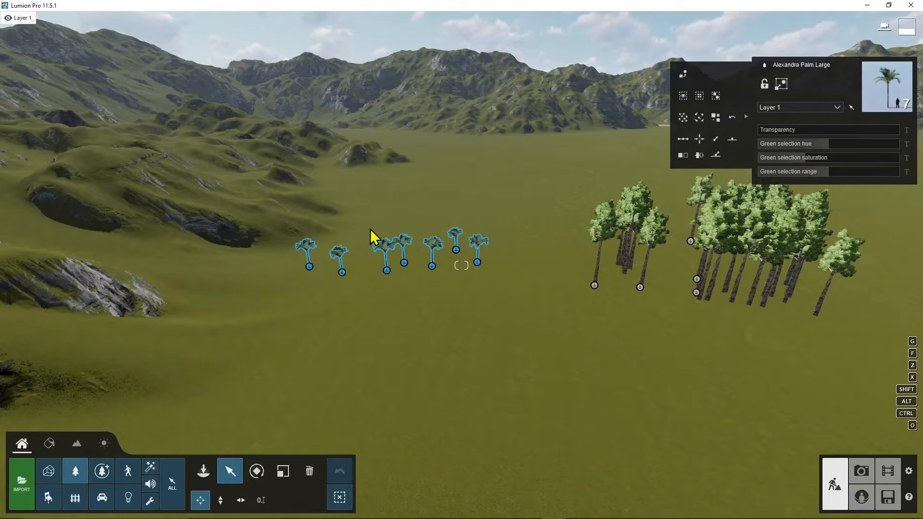
{"action": "left_click", "coordinate": [683, 97]}
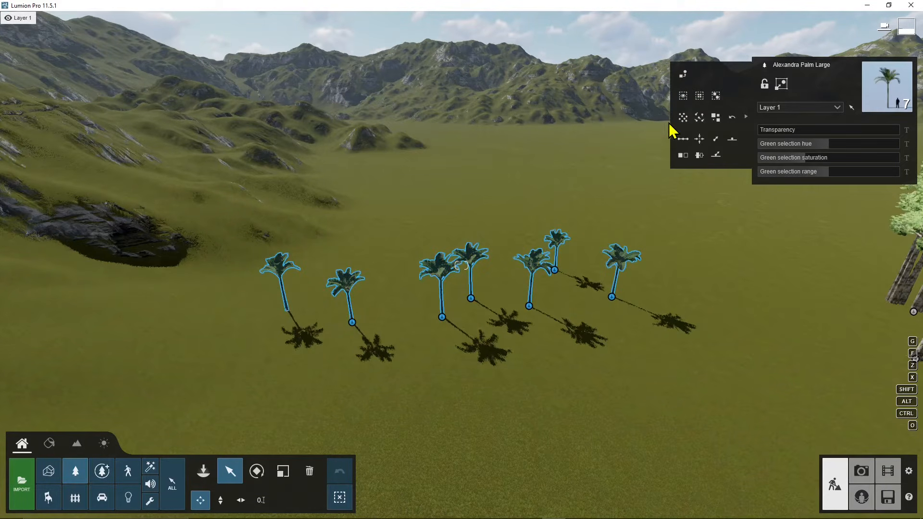
{"action": "left_click", "coordinate": [279, 474]}
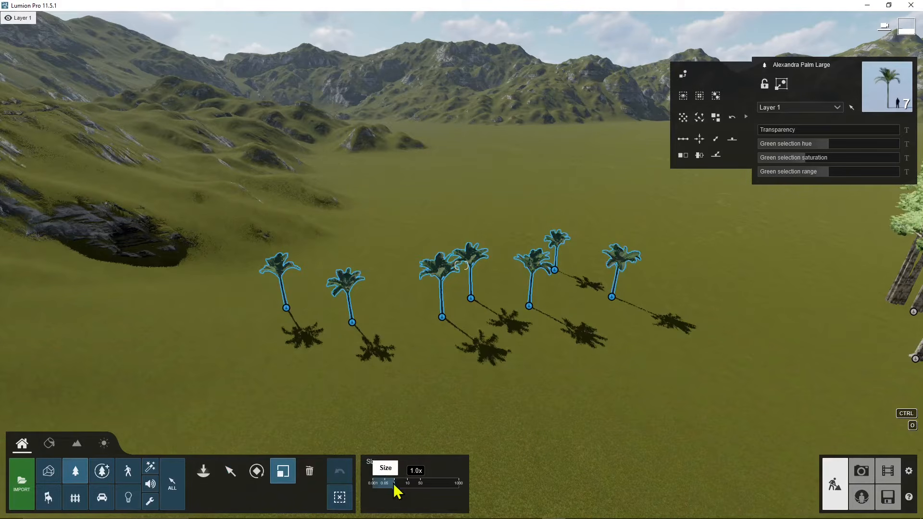
{"action": "mouse_move", "coordinate": [395, 491]}
{"action": "left_mouse_down"}
{"action": "mouse_move", "coordinate": [416, 490]}
{"action": "mouse_move", "coordinate": [398, 485]}
{"action": "mouse_move", "coordinate": [407, 485]}
{"action": "left_mouse_up"}
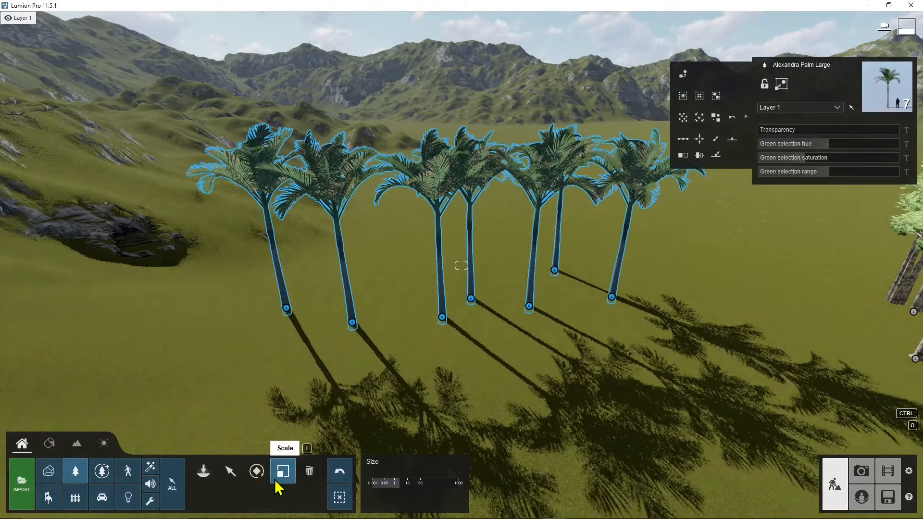
Rotate the seven selected palms together and move the group slightly across the grass
{"action": "left_click", "coordinate": [261, 472]}
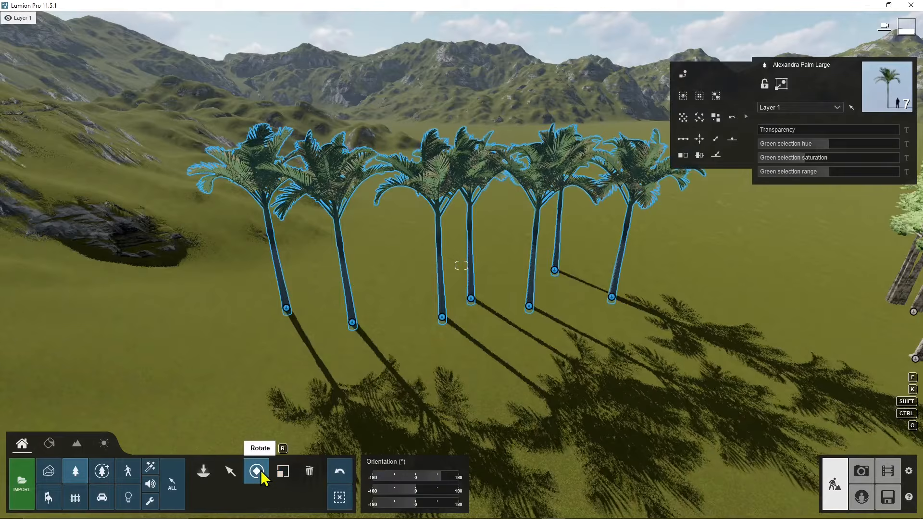
{"action": "mouse_move", "coordinate": [354, 324]}
{"action": "left_mouse_down"}
{"action": "mouse_move", "coordinate": [383, 327]}
{"action": "mouse_move", "coordinate": [335, 324]}
{"action": "mouse_move", "coordinate": [381, 324]}
{"action": "mouse_move", "coordinate": [360, 323]}
{"action": "mouse_move", "coordinate": [361, 332]}
{"action": "left_mouse_up"}
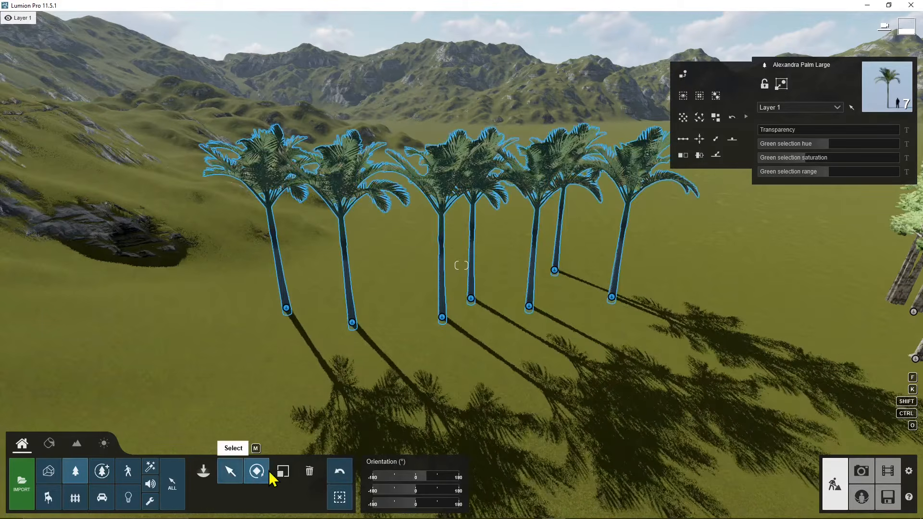
{"action": "left_click", "coordinate": [229, 471]}
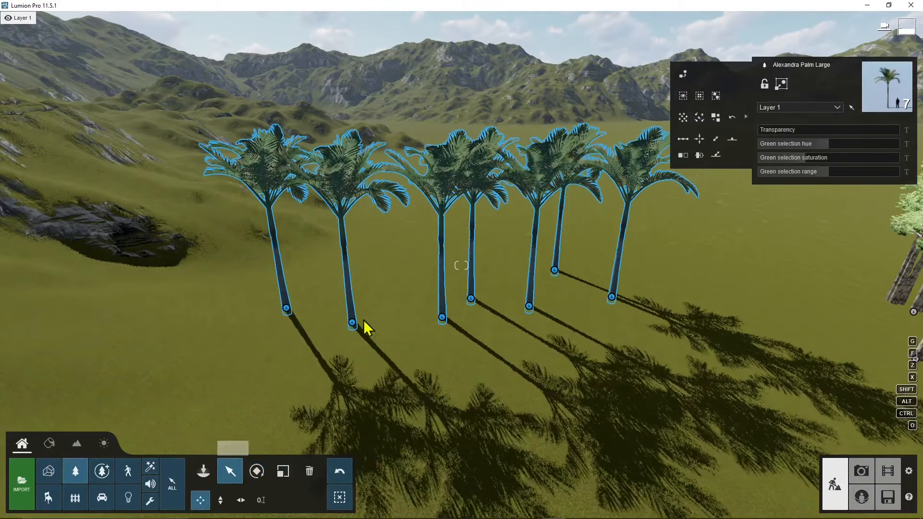
{"action": "left_click_drag", "start_coordinate": [352, 323], "coordinate": [352, 321]}
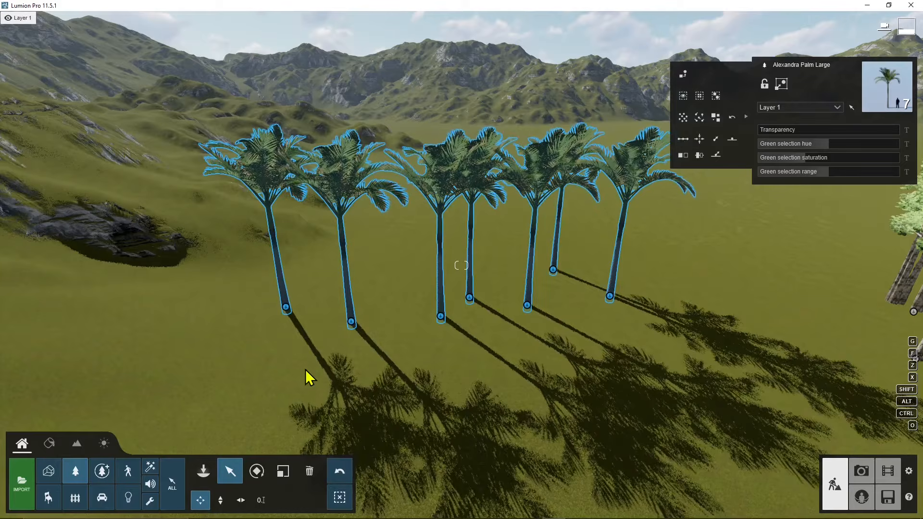
Select the second palm with selection enabled for all categories and locate its model in the Nature library
{"action": "left_click", "coordinate": [171, 500]}
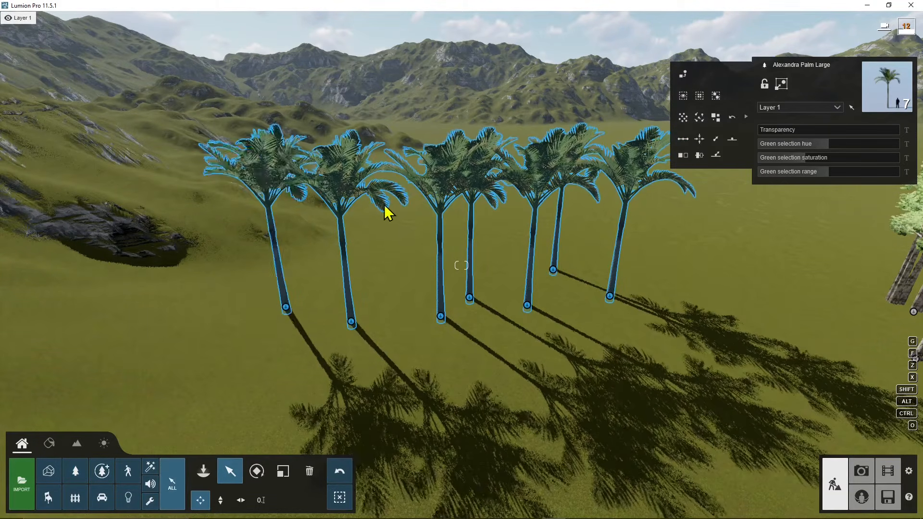
{"action": "left_click", "coordinate": [361, 176]}
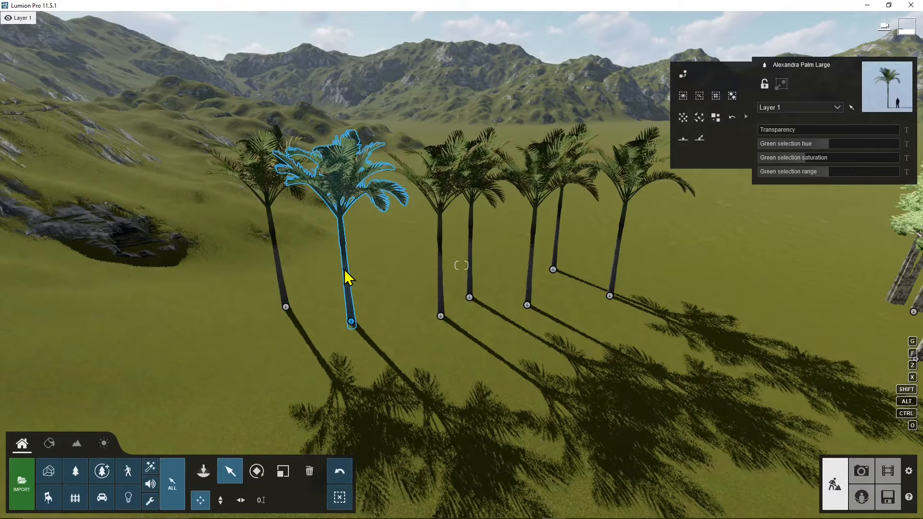
{"action": "left_click", "coordinate": [700, 97]}
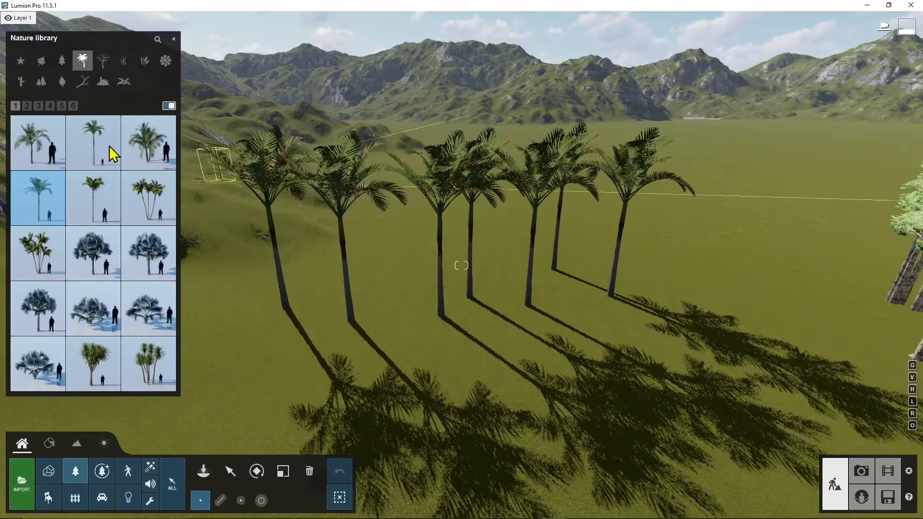
{"action": "left_click", "coordinate": [428, 332]}
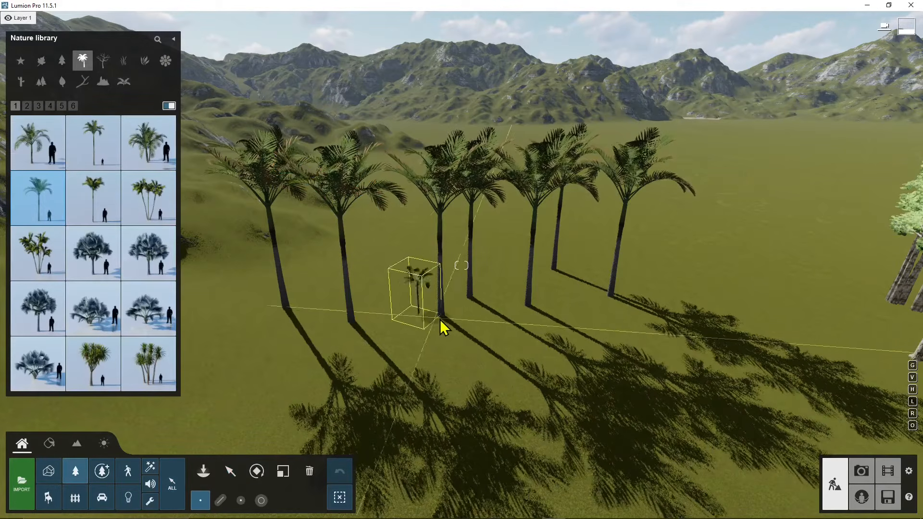
{"action": "mouse_move", "coordinate": [47, 215]}
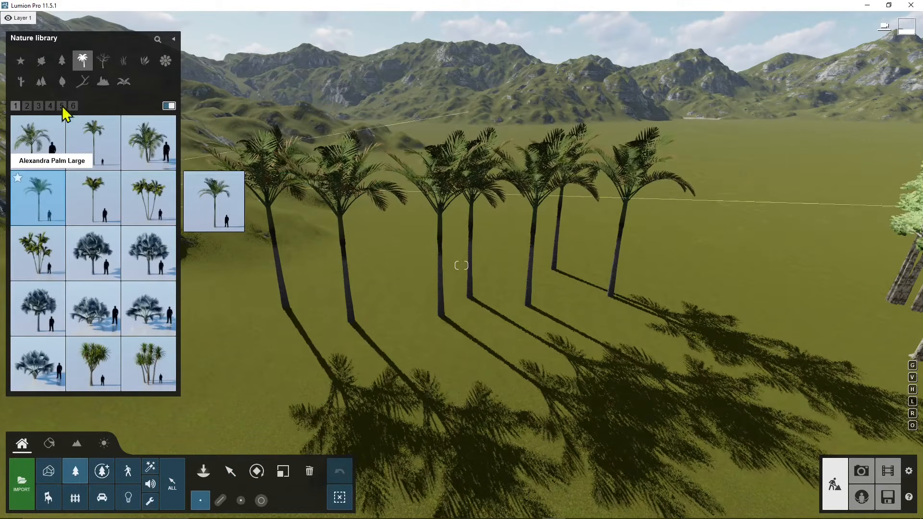
Select all objects identical to the second palm, and select the same seven palms with a selection box
{"action": "left_click", "coordinate": [230, 471]}
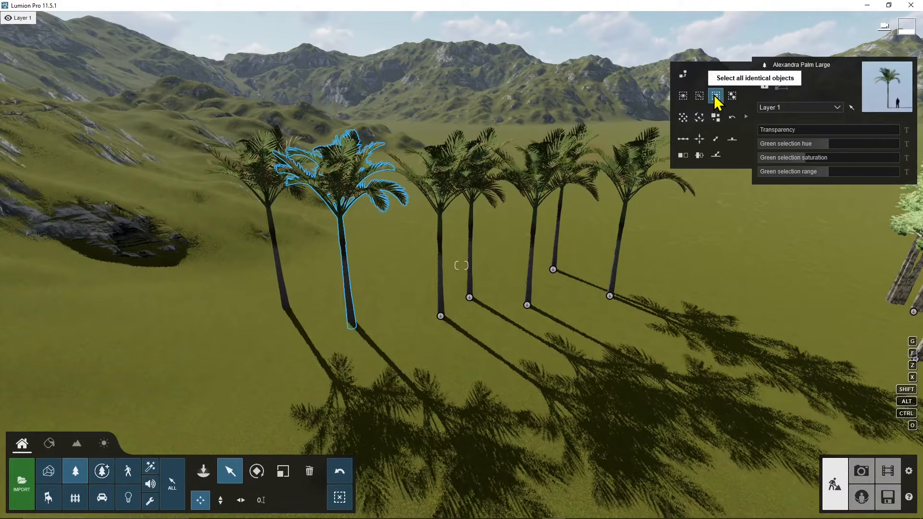
{"action": "left_click", "coordinate": [715, 97]}
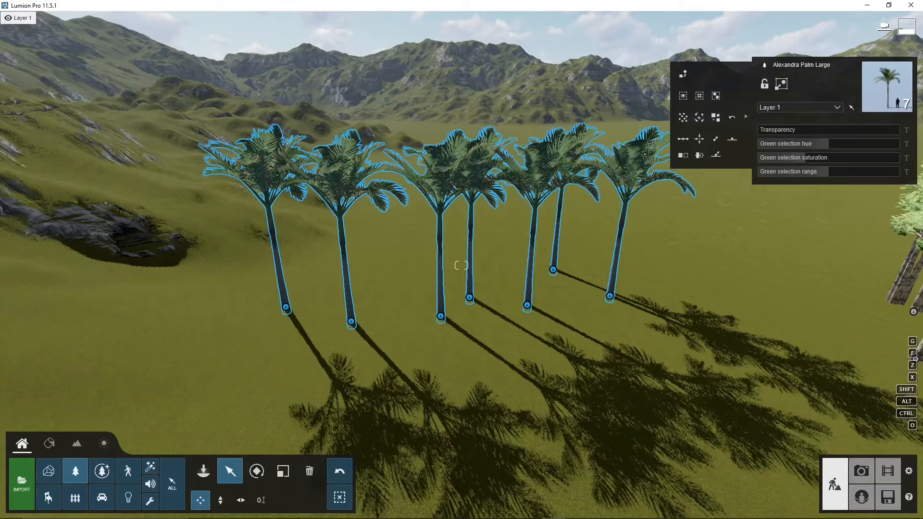
{"action": "right_click_drag", "start_coordinate": [461, 265], "coordinate": [394, 205]}
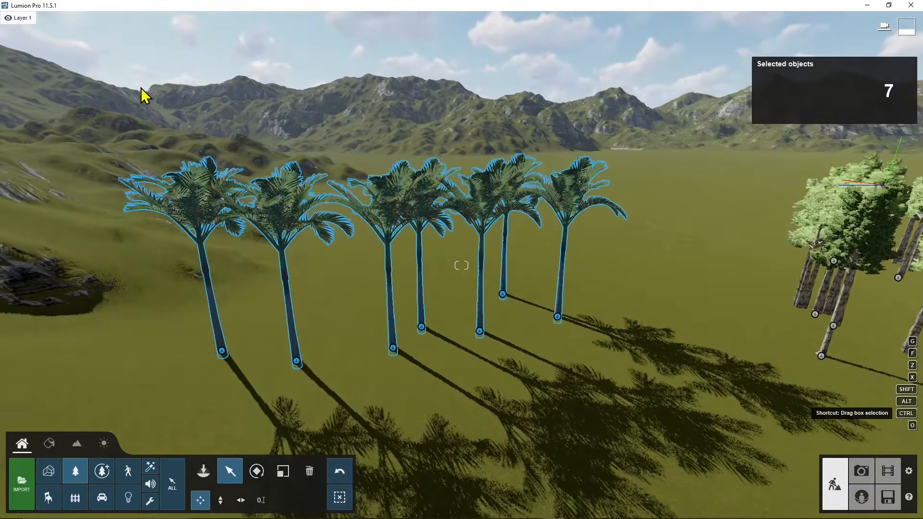
{"action": "left_click_drag", "start_coordinate": [140, 99], "coordinate": [608, 367], "text": "ctrl"}
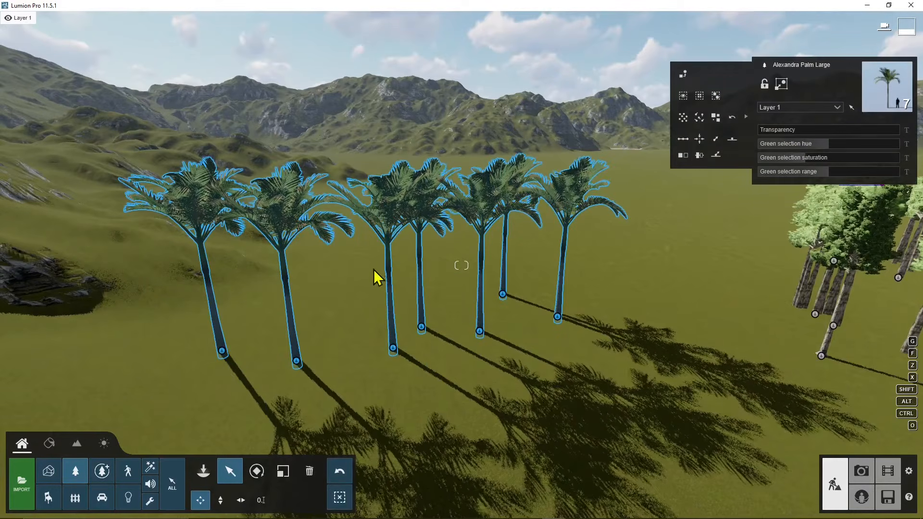
Select only the third palm in the row and extend the selection to all identical objects
{"action": "left_click", "coordinate": [394, 338]}
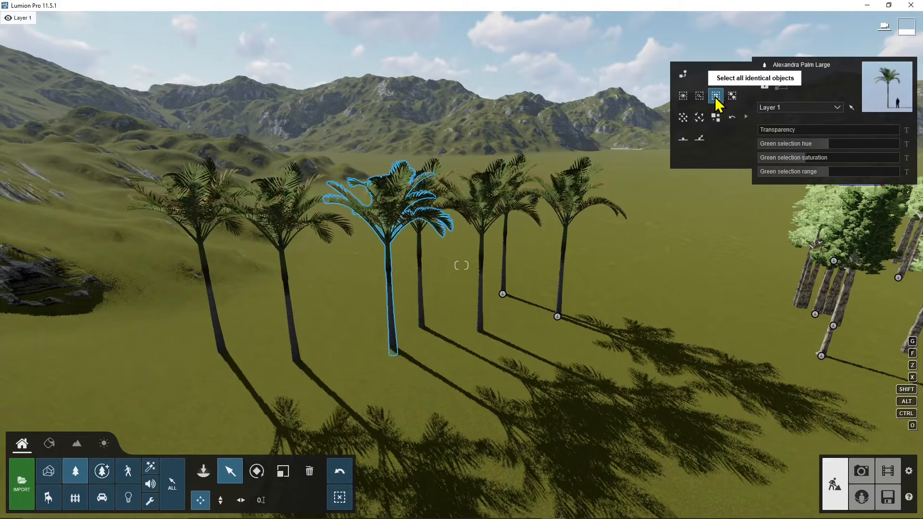
{"action": "left_click", "coordinate": [715, 98]}
{"action": "right_click_drag", "start_coordinate": [533, 252], "coordinate": [581, 252]}
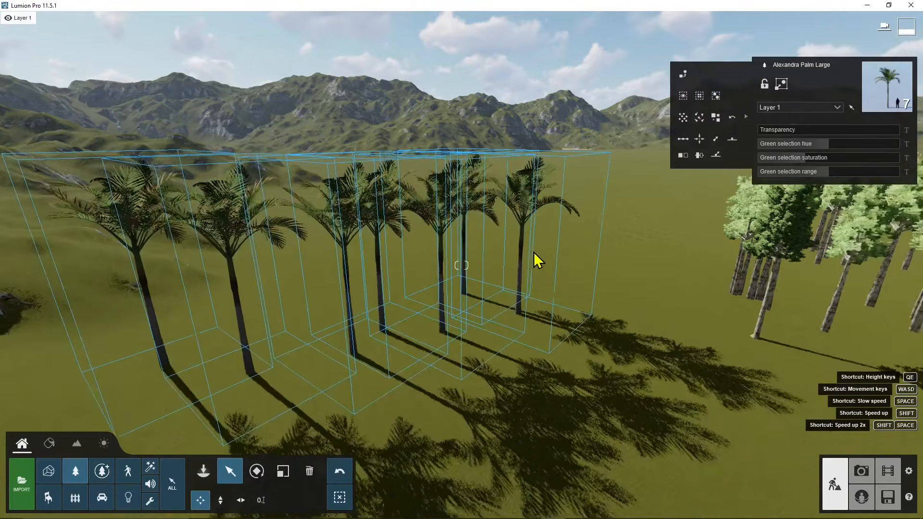
{"action": "scroll", "coordinate": [533, 252], "scroll_direction": "down", "scroll_amount": 3}
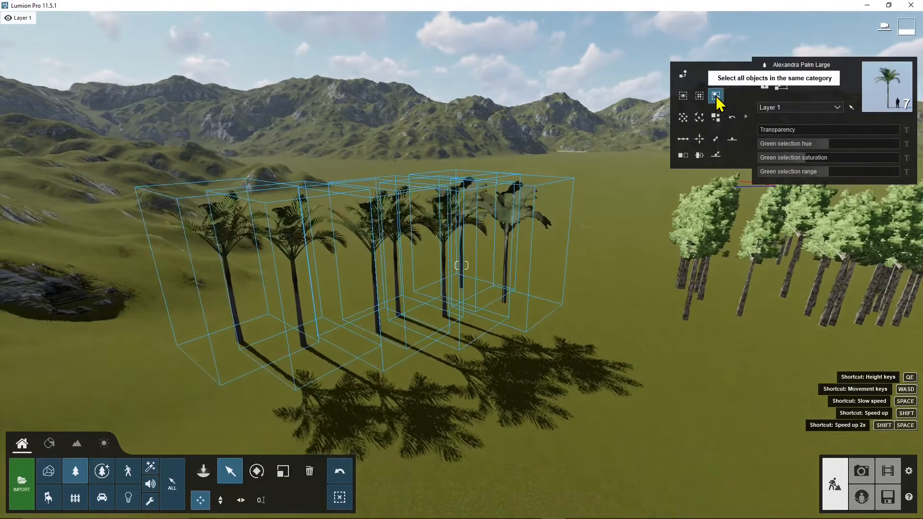
Extend the palm selection to all objects in the same category, including the distant broadleaf trees, and clear the selection
{"action": "left_click", "coordinate": [716, 96]}
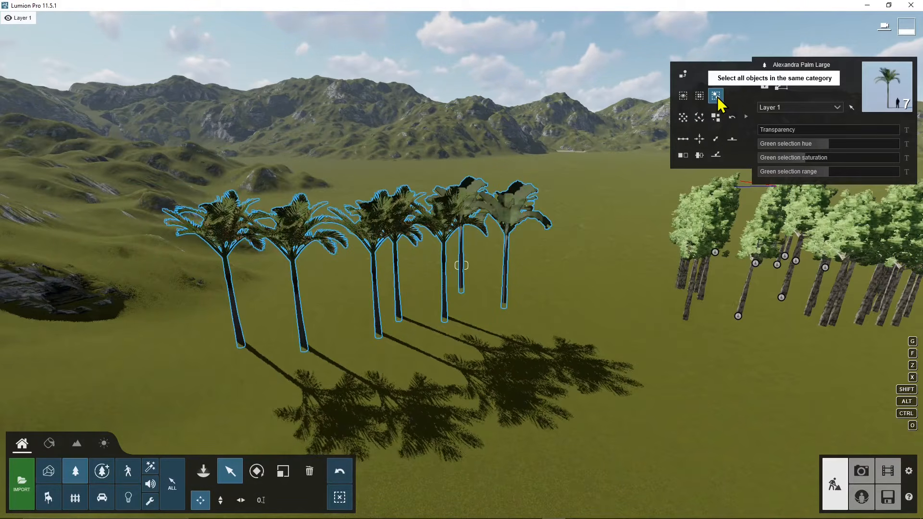
{"action": "left_click", "coordinate": [717, 96]}
{"action": "mouse_move", "coordinate": [717, 103]}
{"action": "right_mouse_down"}
{"action": "mouse_move", "coordinate": [807, 78]}
{"action": "mouse_move", "coordinate": [717, 96]}
{"action": "right_mouse_up"}
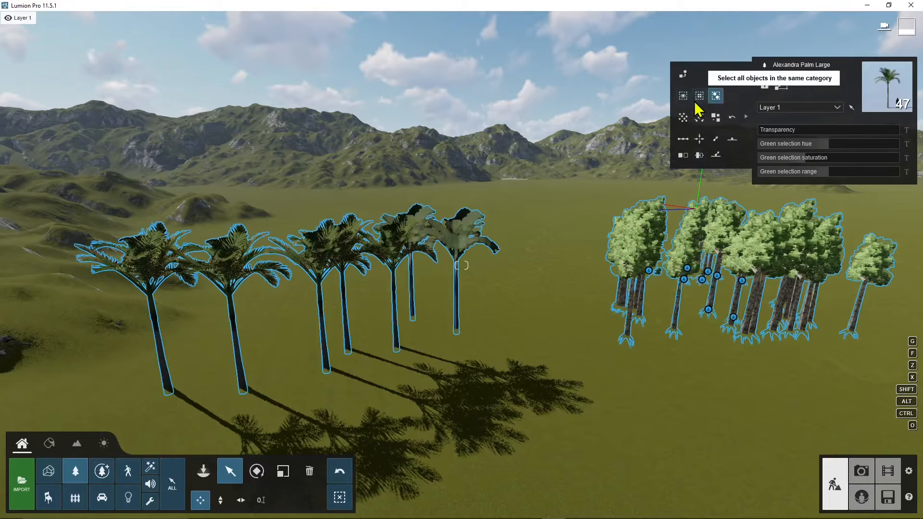
{"action": "right_click_drag", "start_coordinate": [508, 238], "coordinate": [672, 113]}
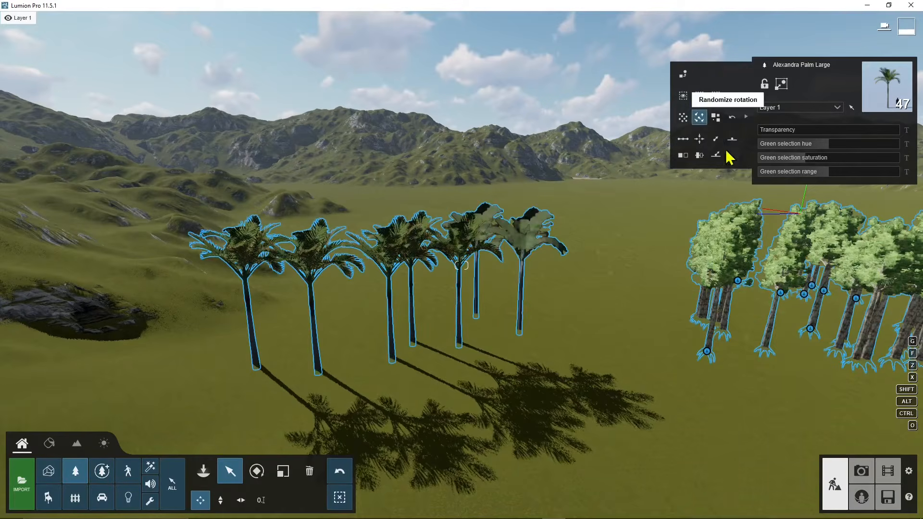
{"action": "left_click", "coordinate": [340, 498]}
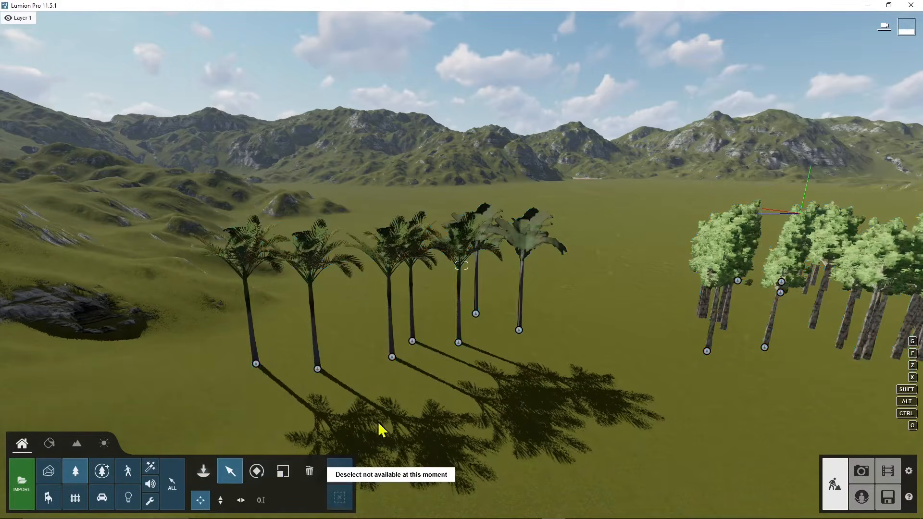
Select the third palm alone and focus the camera on the selection
{"action": "left_click", "coordinate": [391, 355]}
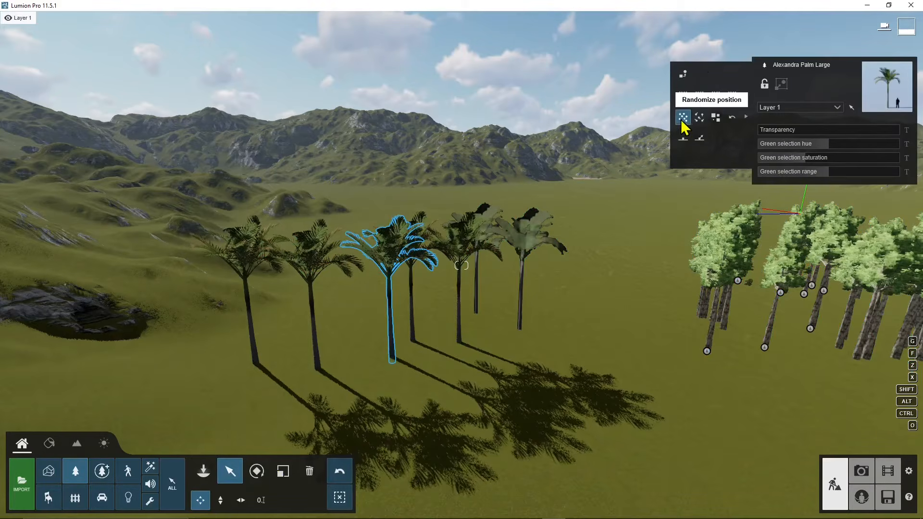
{"action": "key", "text": "w"}
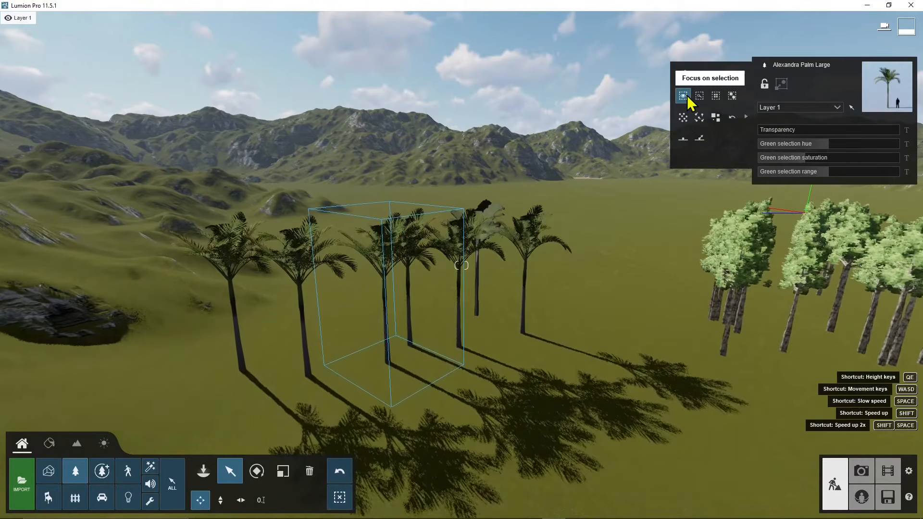
{"action": "left_click", "coordinate": [686, 96]}
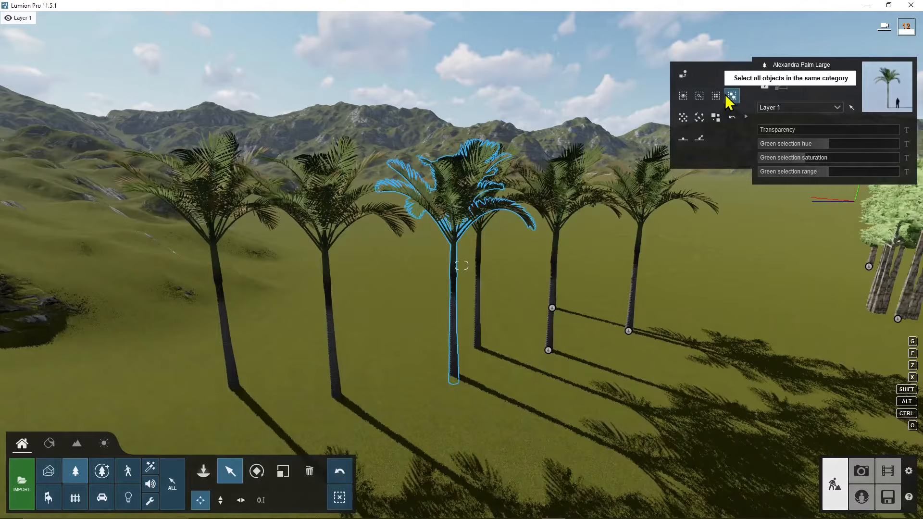
Randomize the position of the selected palm three times
{"action": "left_click", "coordinate": [683, 118]}
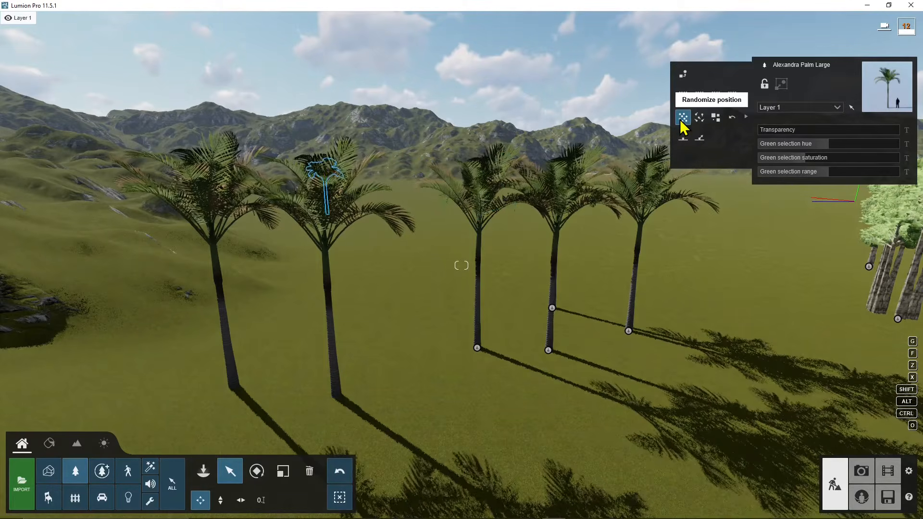
{"action": "left_click", "coordinate": [683, 120]}
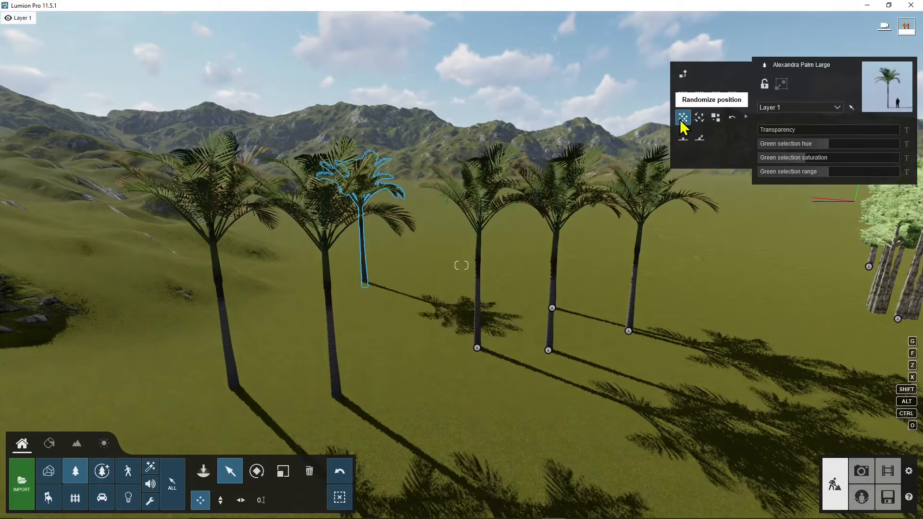
{"action": "left_click", "coordinate": [682, 119]}
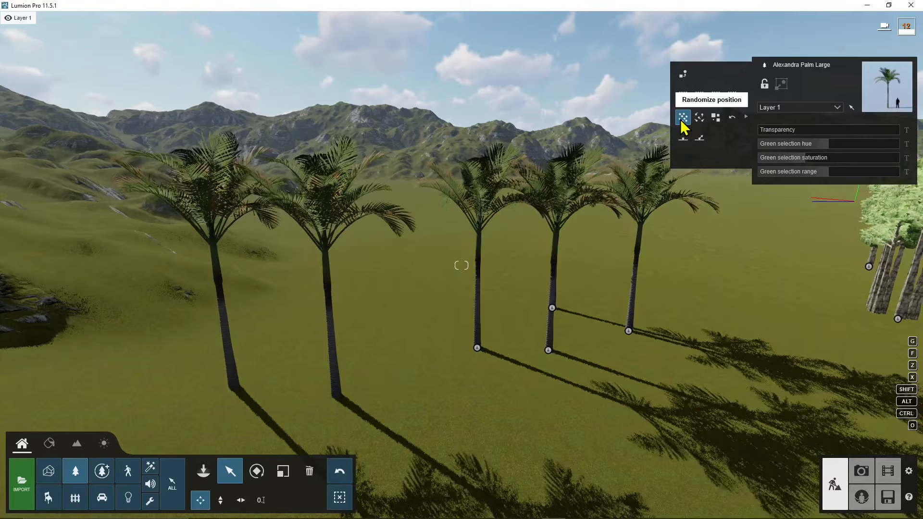